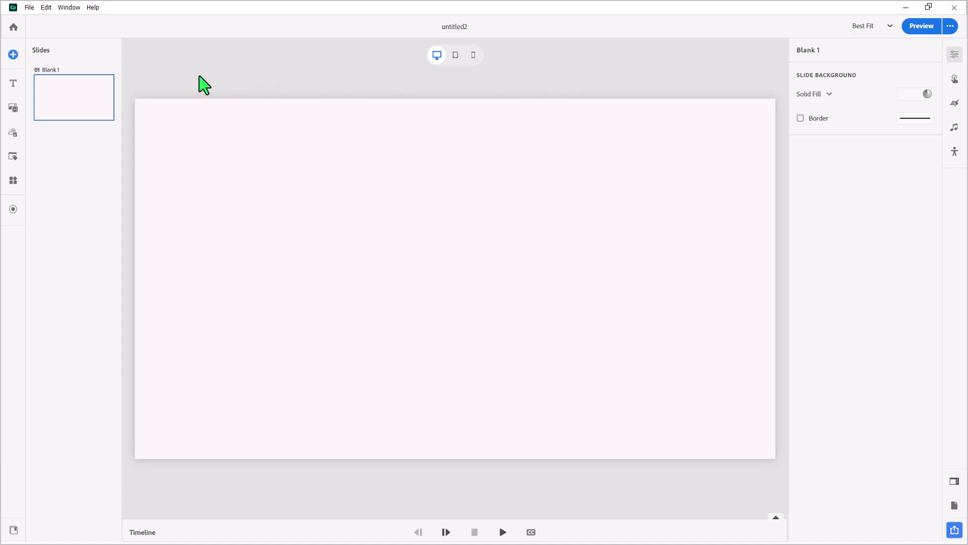
# Step: Add a Sequence question slide with its Result slide and delete the Blank 1 slide
pyautogui.click(14, 55)
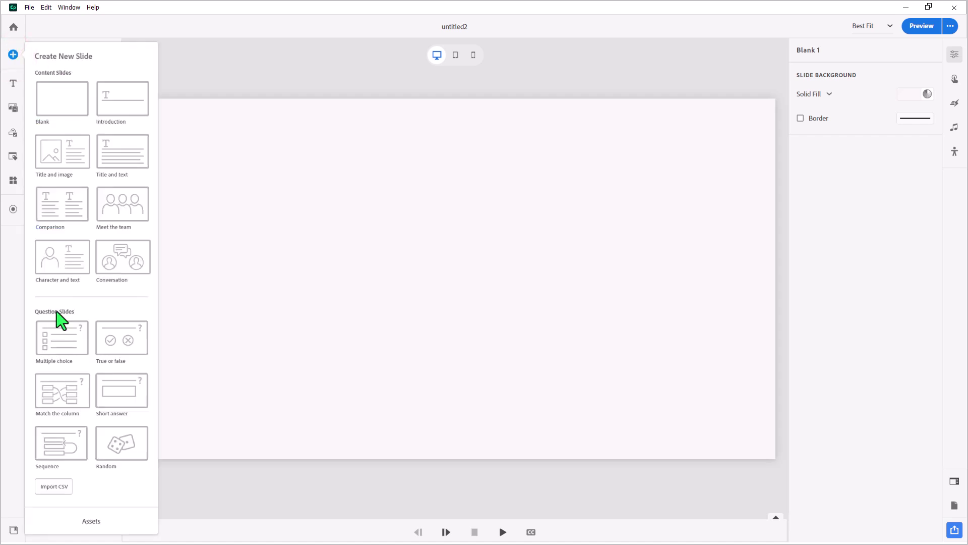
pyautogui.click(62, 444)
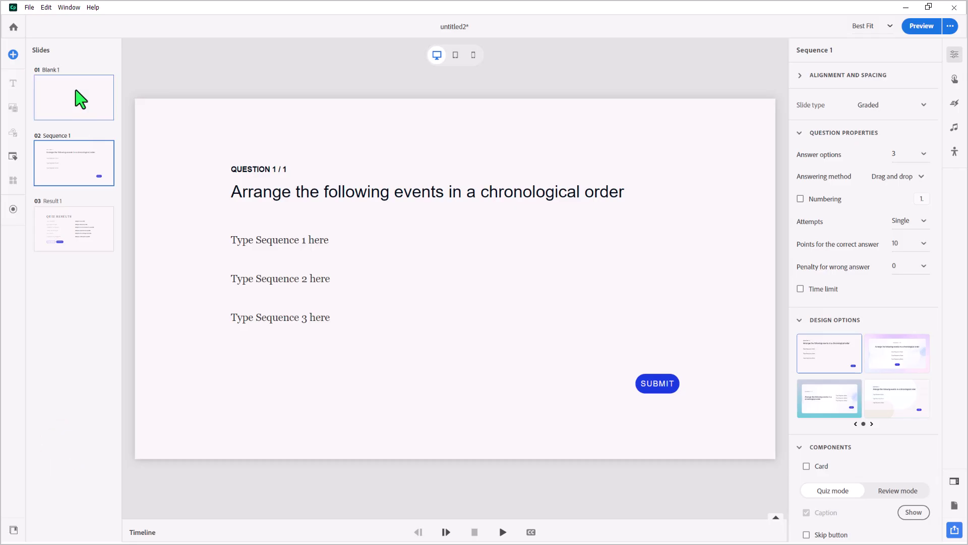
pyautogui.click(75, 89)
pyautogui.press('Delete')
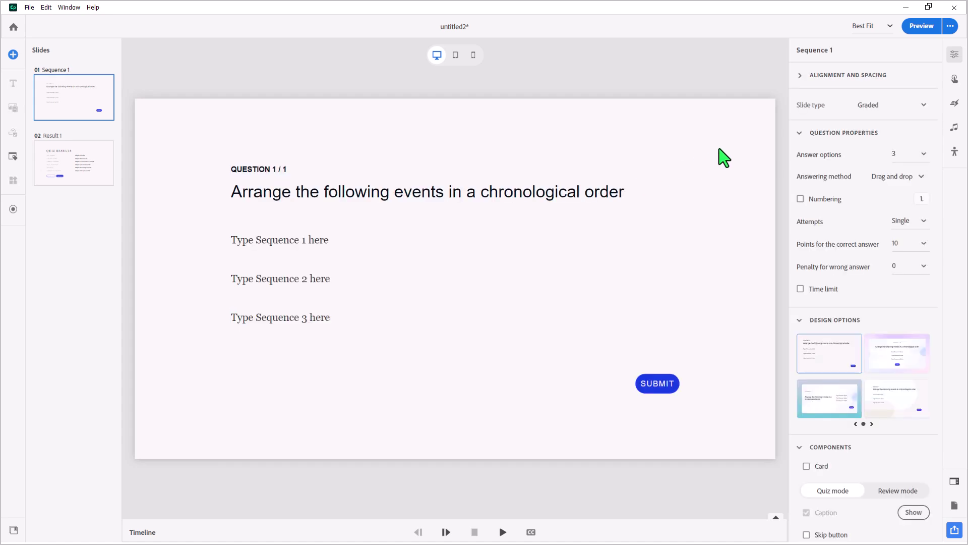
# Step: Set the content width to 80%, trying 60% before returning to 80%
pyautogui.click(799, 76)
pyautogui.click(919, 124)
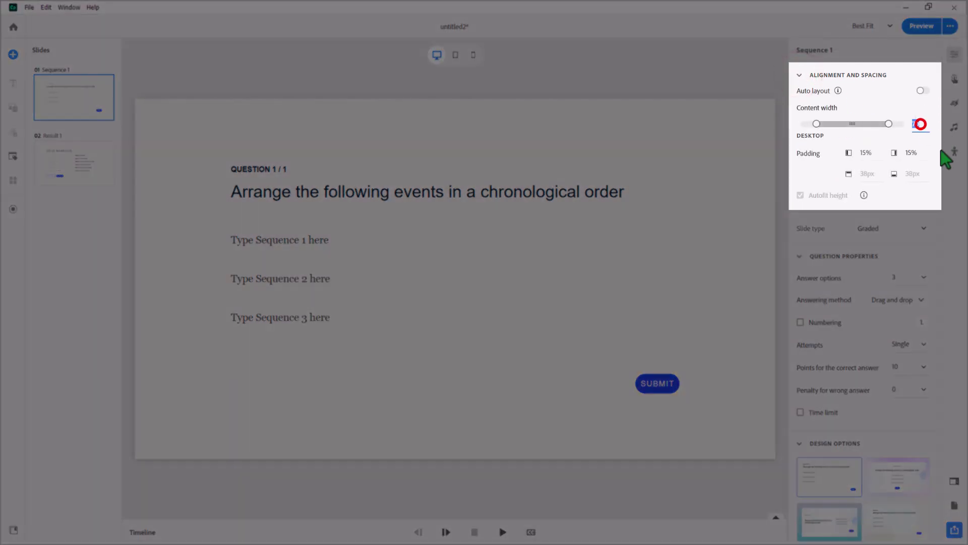
pyautogui.write('80')
pyautogui.press('Return')
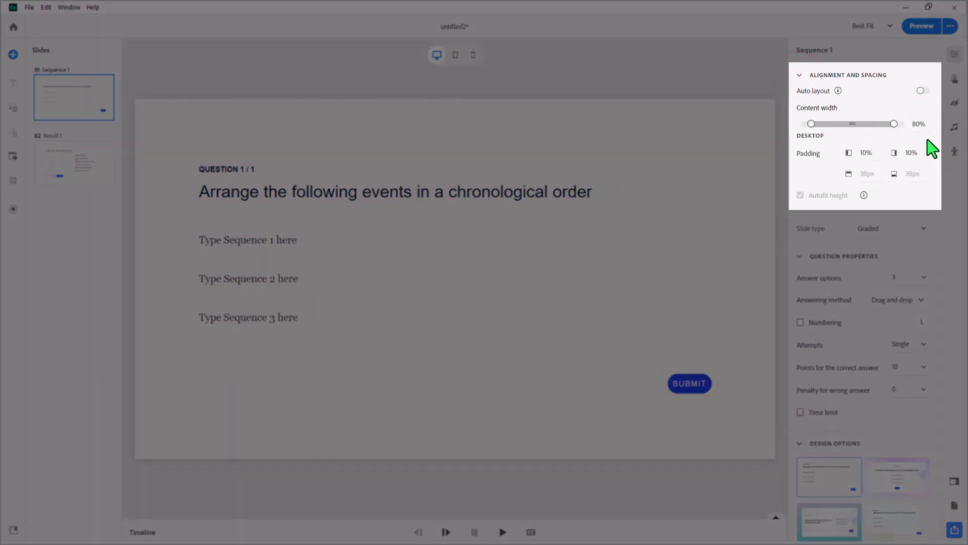
pyautogui.click(919, 125)
pyautogui.write('60')
pyautogui.press('Return')
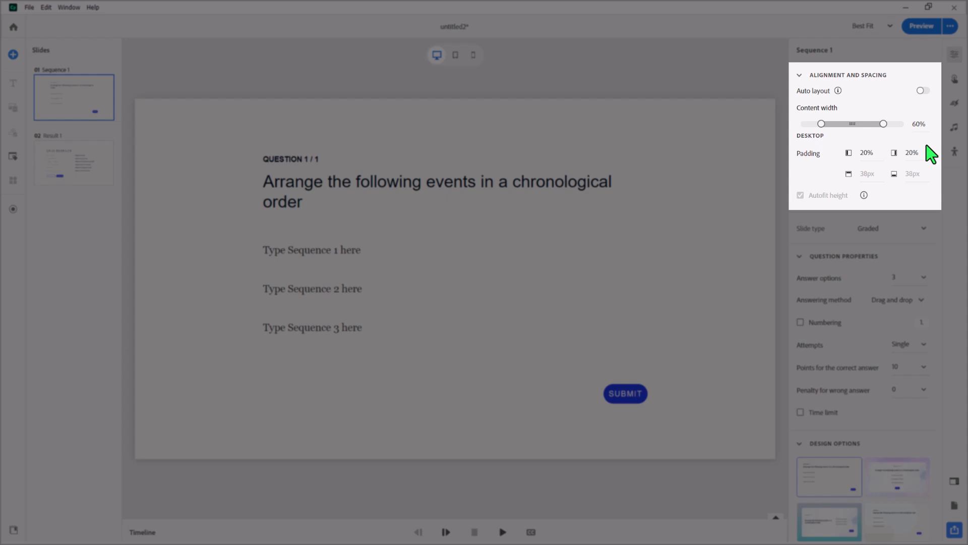
pyautogui.click(923, 124)
pyautogui.write('80')
pyautogui.press('Return')
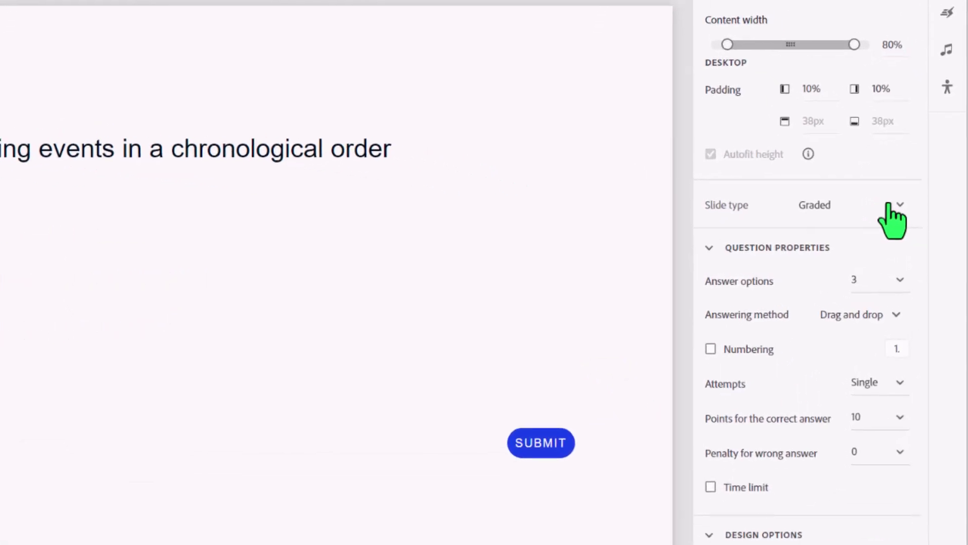
# Step: Switch the slide type to Knowledge Check, then back to Graded
pyautogui.click(888, 205)
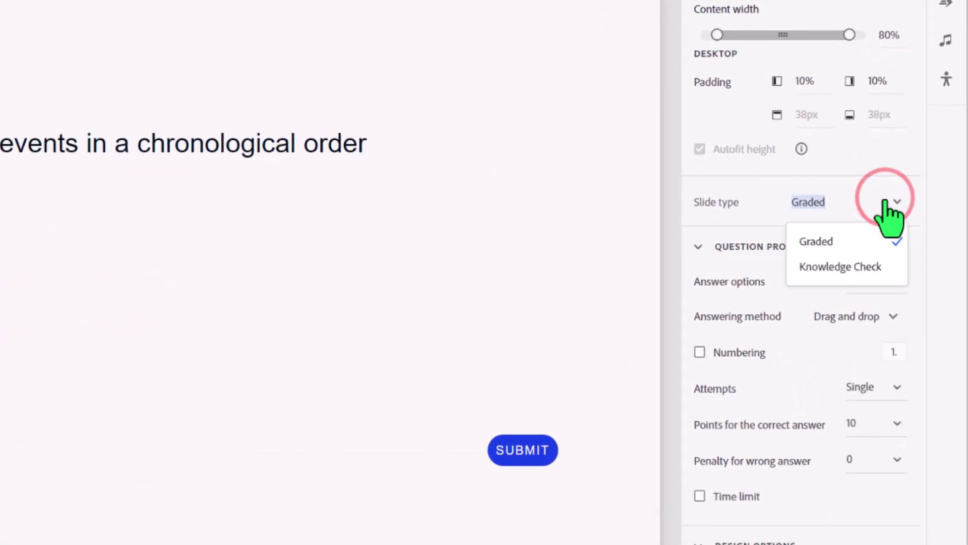
pyautogui.click(880, 270)
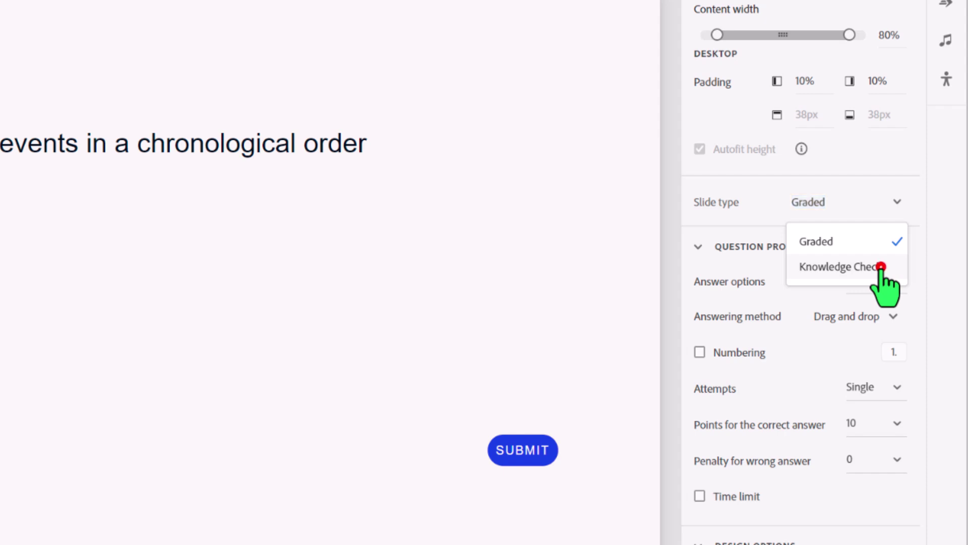
pyautogui.click(874, 204)
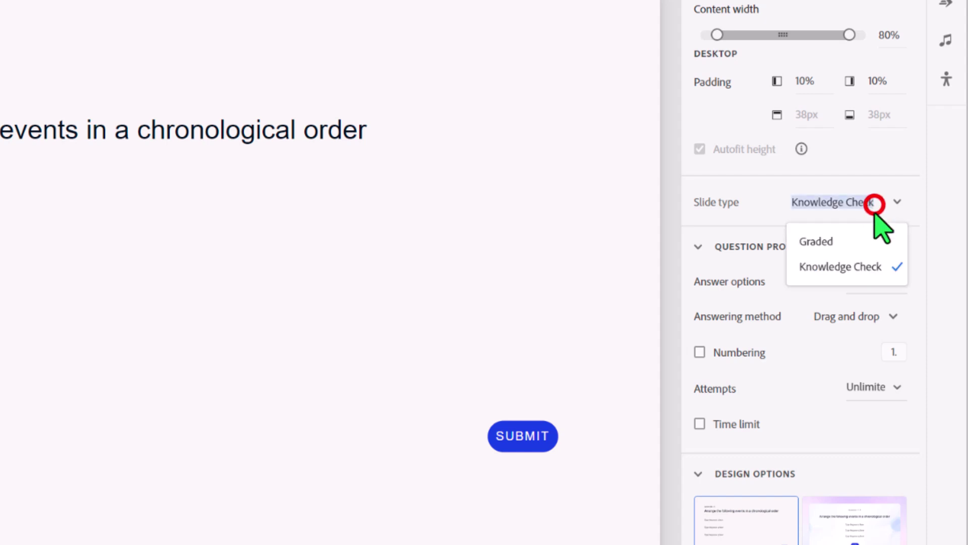
pyautogui.click(874, 239)
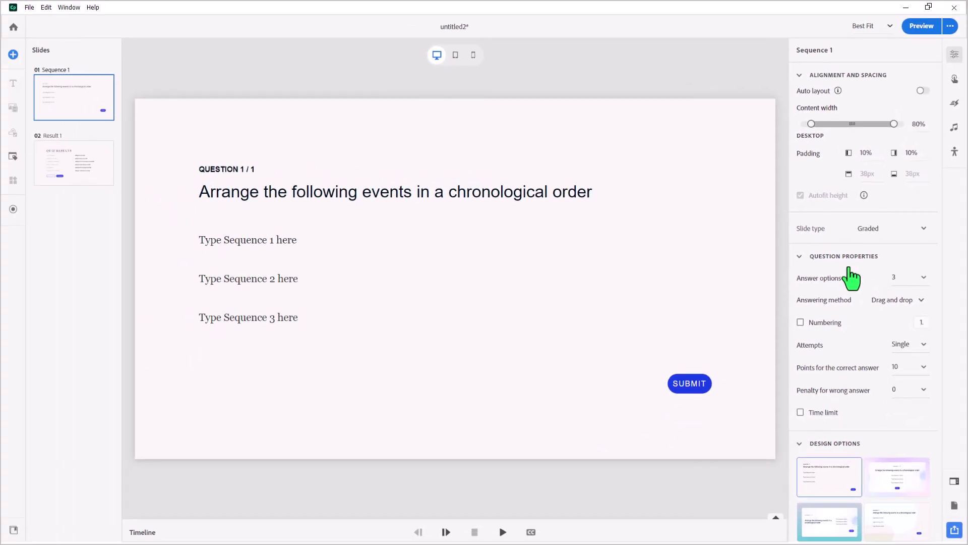
# Step: Set Answer options to 4 and keep the Drag and drop answering method
pyautogui.click(905, 282)
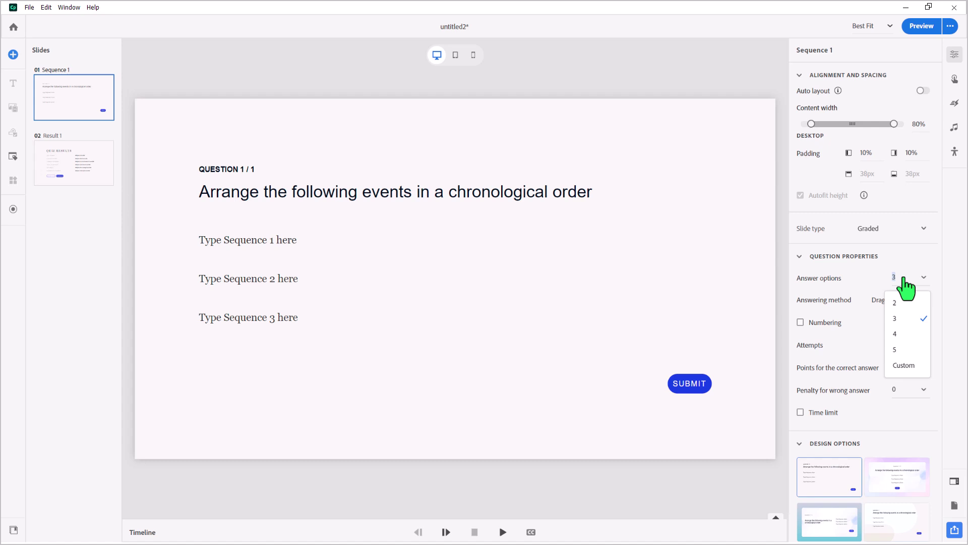
pyautogui.click(897, 333)
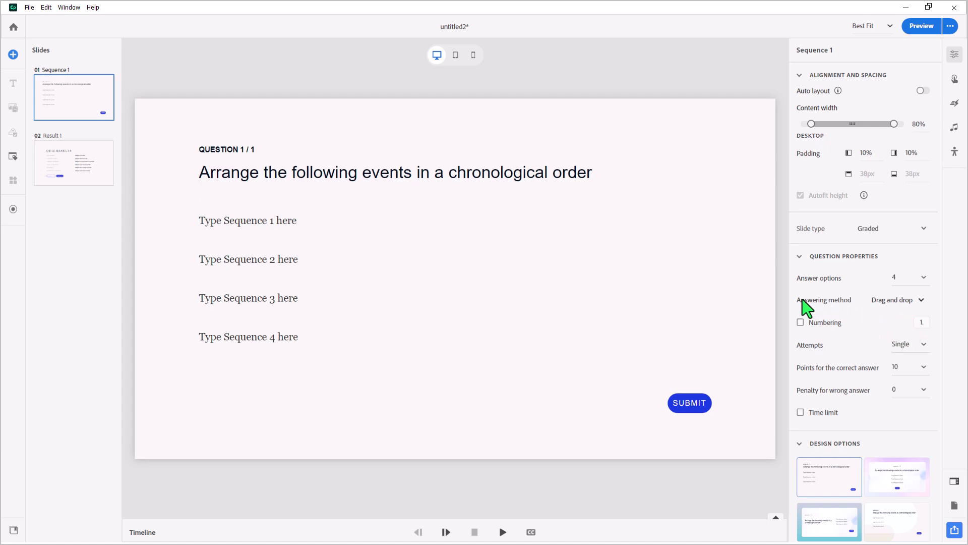
pyautogui.click(885, 300)
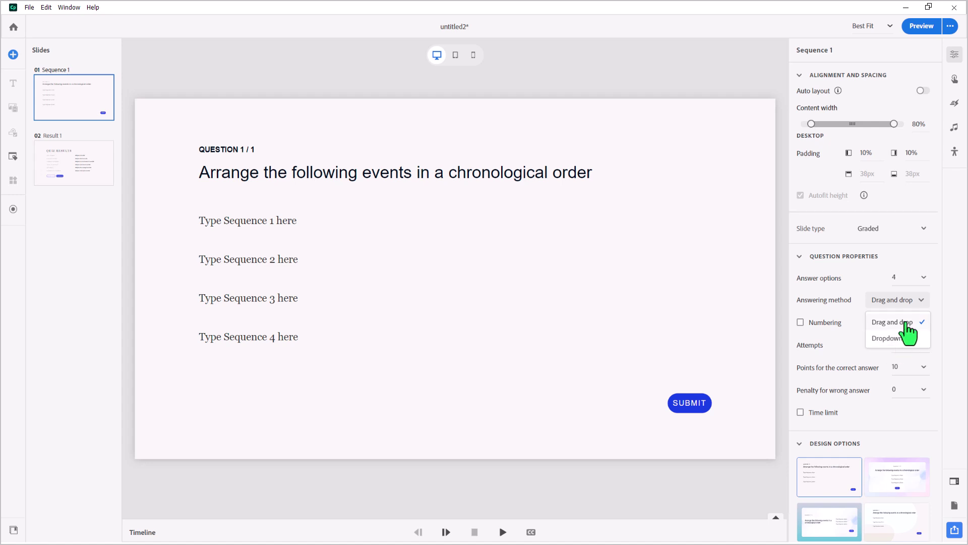
pyautogui.click(936, 299)
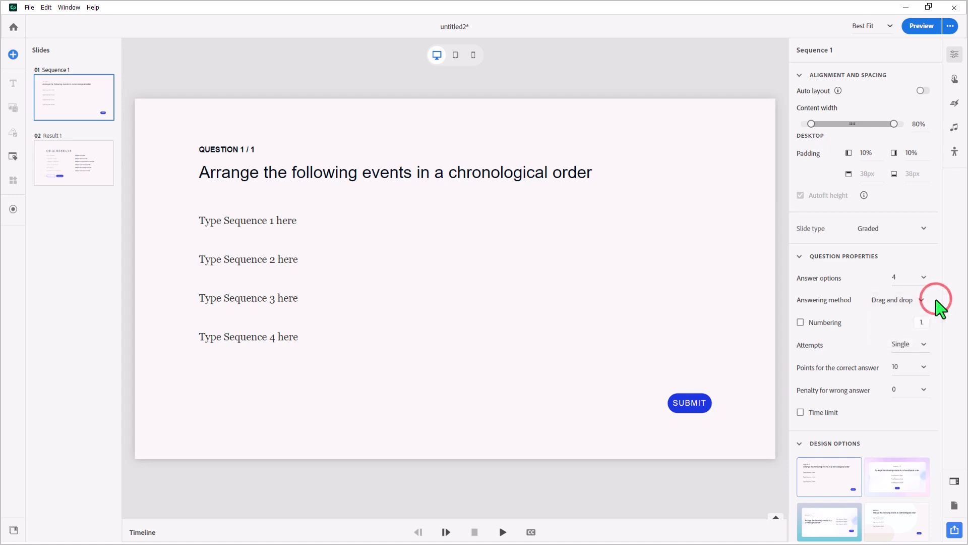
pyautogui.click(823, 323)
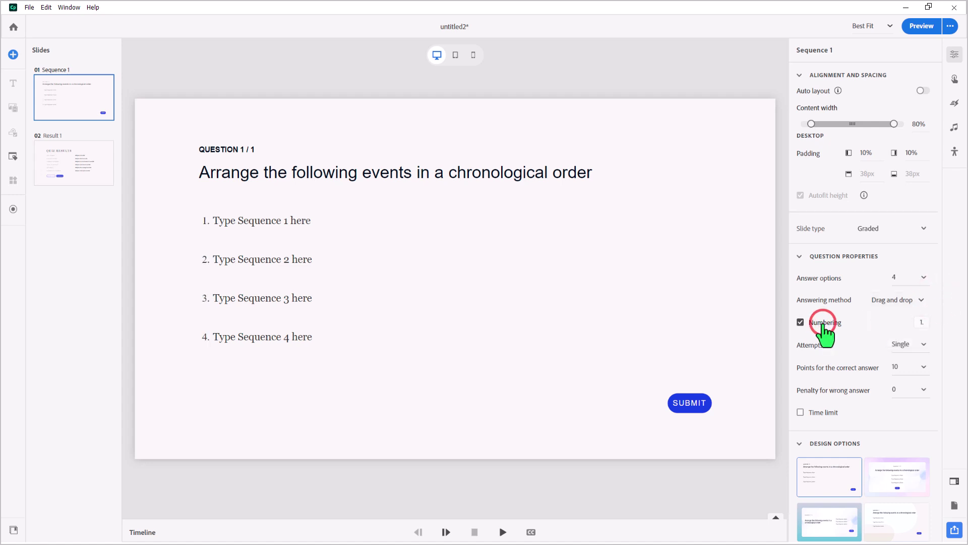
pyautogui.click(823, 323)
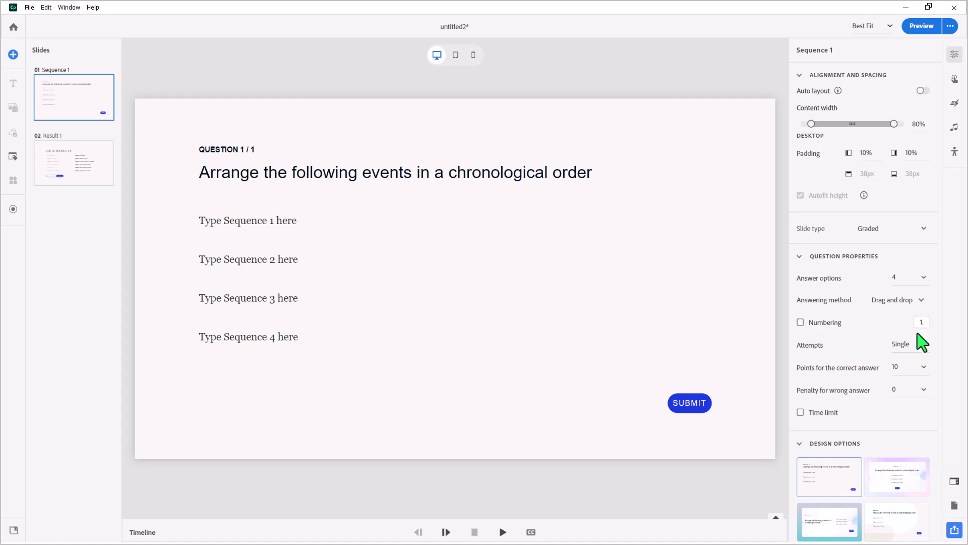
pyautogui.click(905, 344)
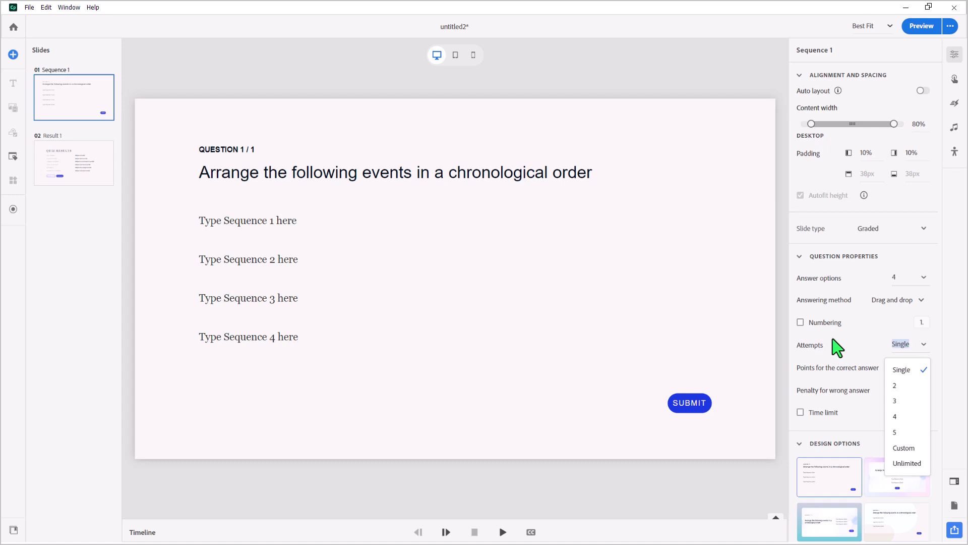
pyautogui.click(858, 343)
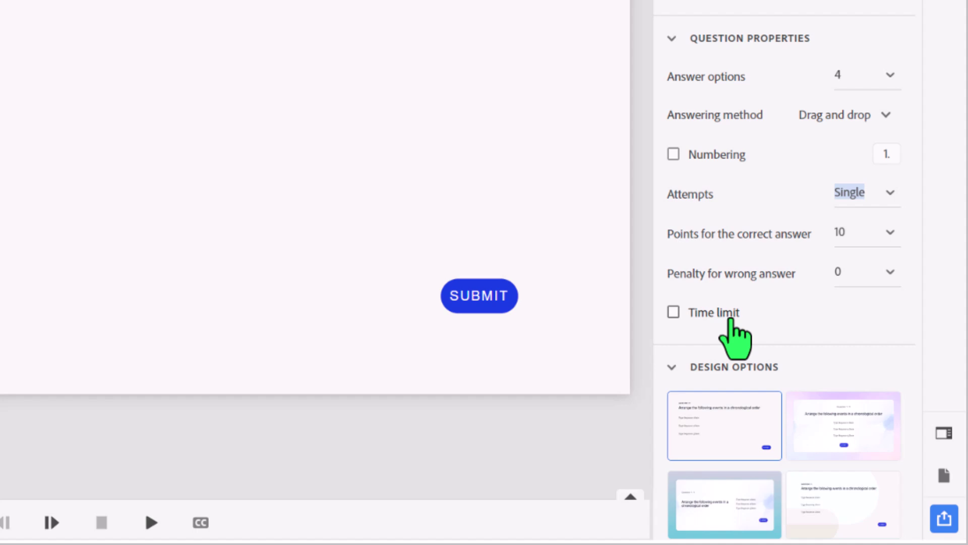
pyautogui.scroll(-5, 774, 326)
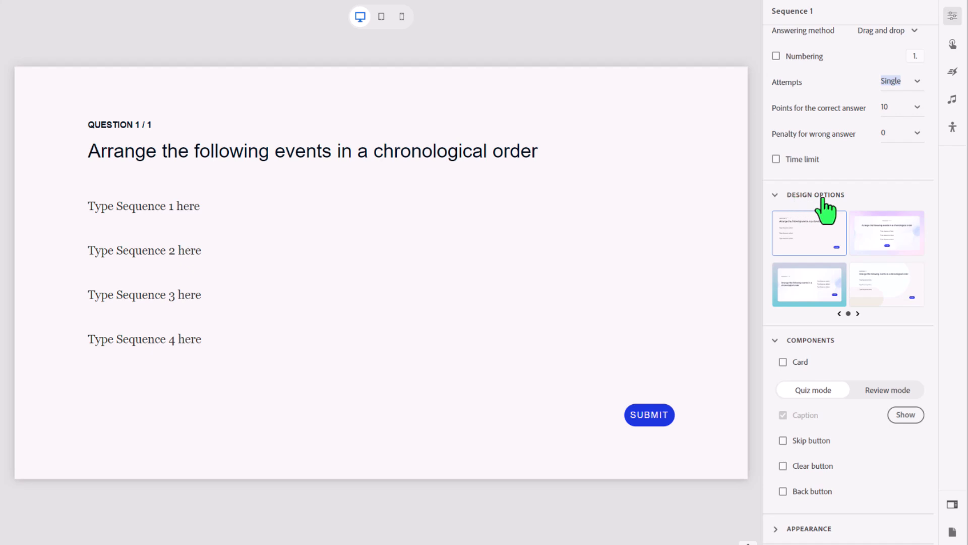
pyautogui.click(888, 238)
pyautogui.click(813, 299)
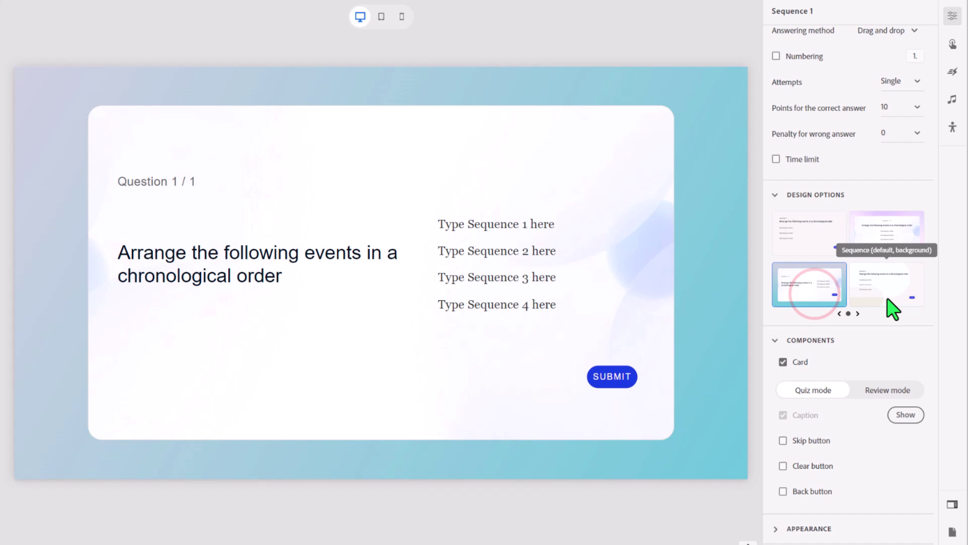
pyautogui.click(888, 298)
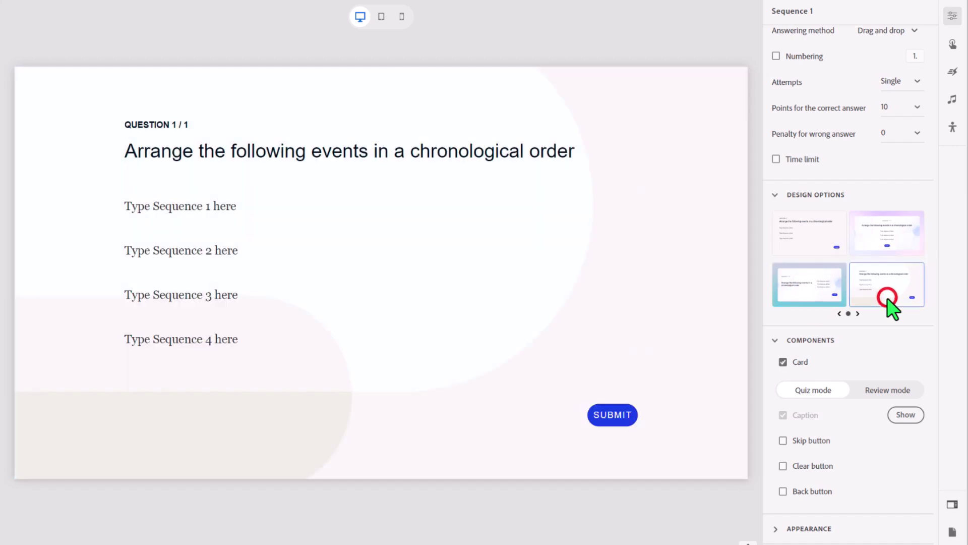
pyautogui.click(803, 230)
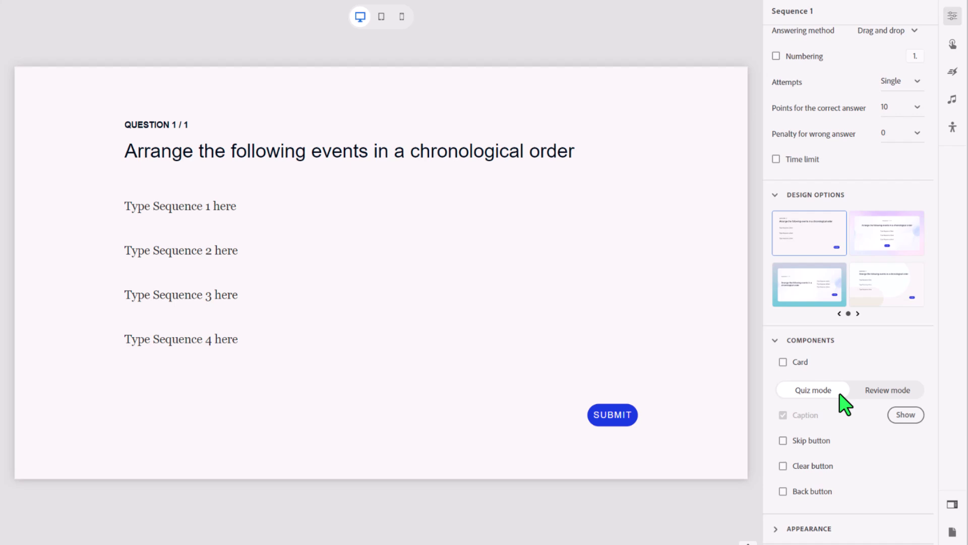
# Step: Uncheck View answer in Review mode components, then return to Quiz mode
pyautogui.click(888, 392)
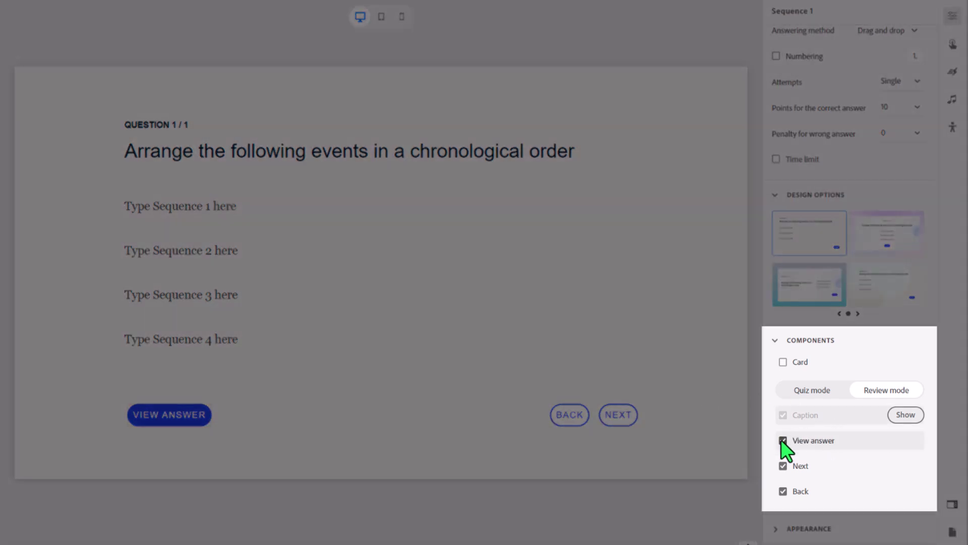
pyautogui.click(782, 440)
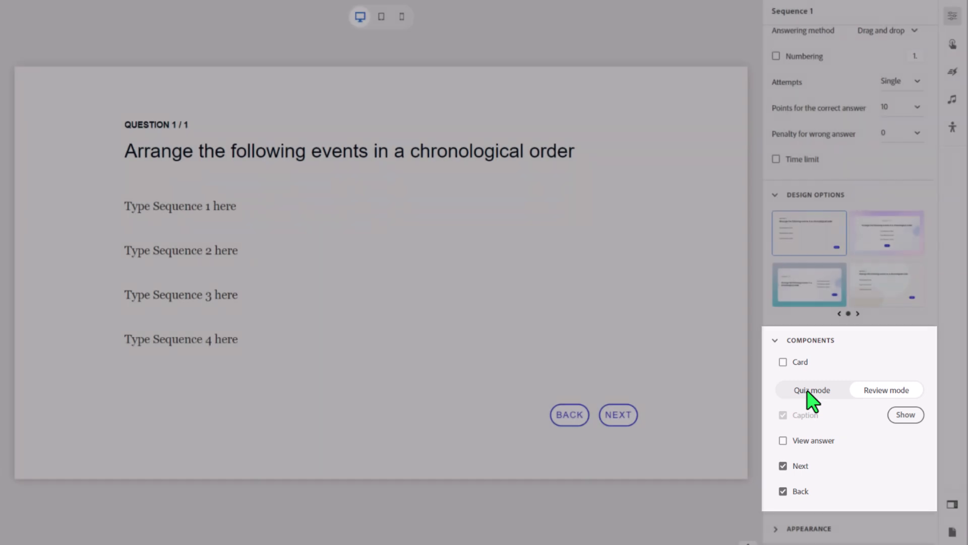
pyautogui.click(808, 391)
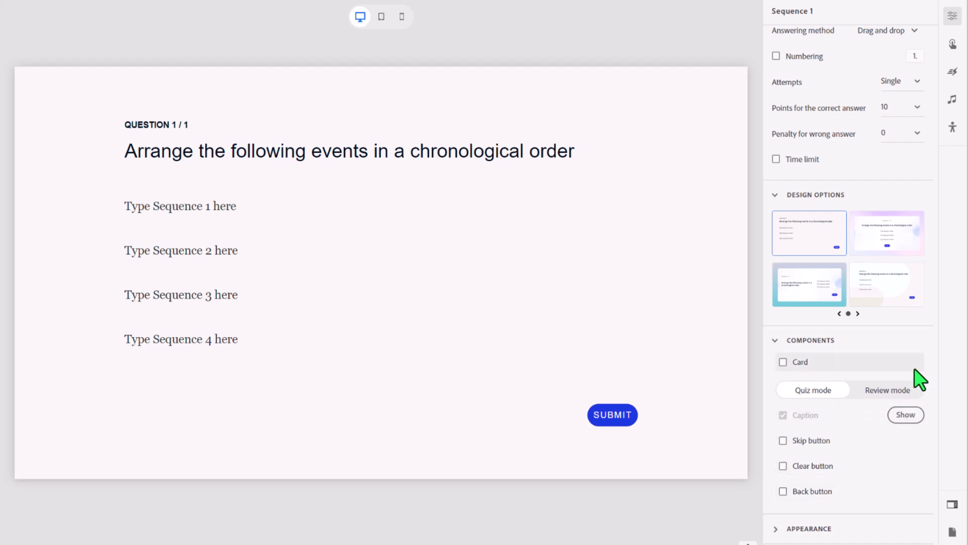
# Step: Set Stock_239770338.jpeg as the slide background image with Blur 3
pyautogui.scroll(-1, 865, 401)
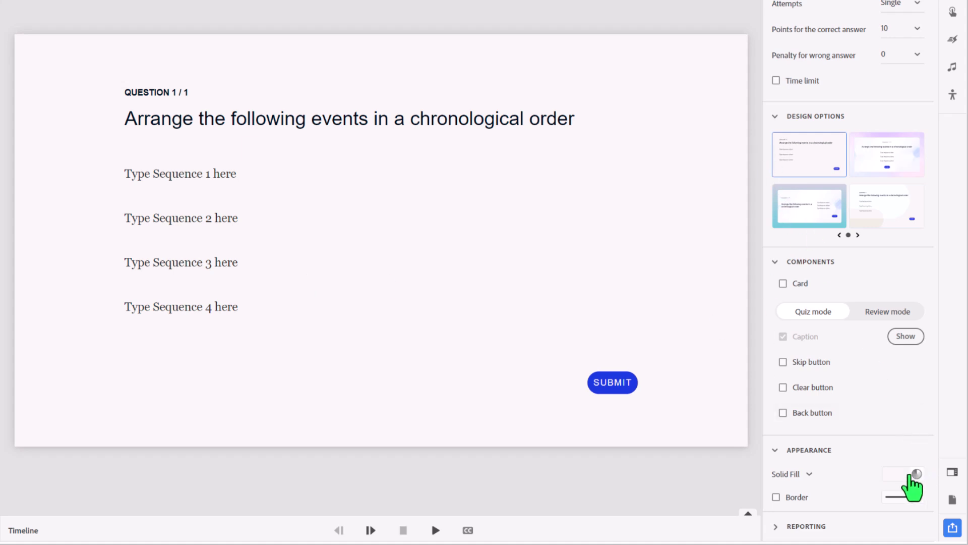
pyautogui.click(794, 473)
pyautogui.click(796, 450)
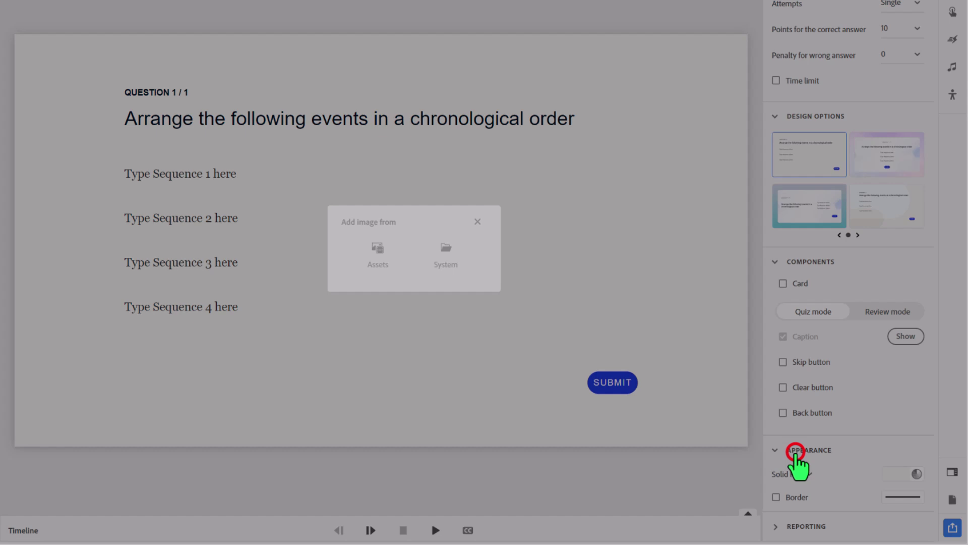
pyautogui.click(445, 246)
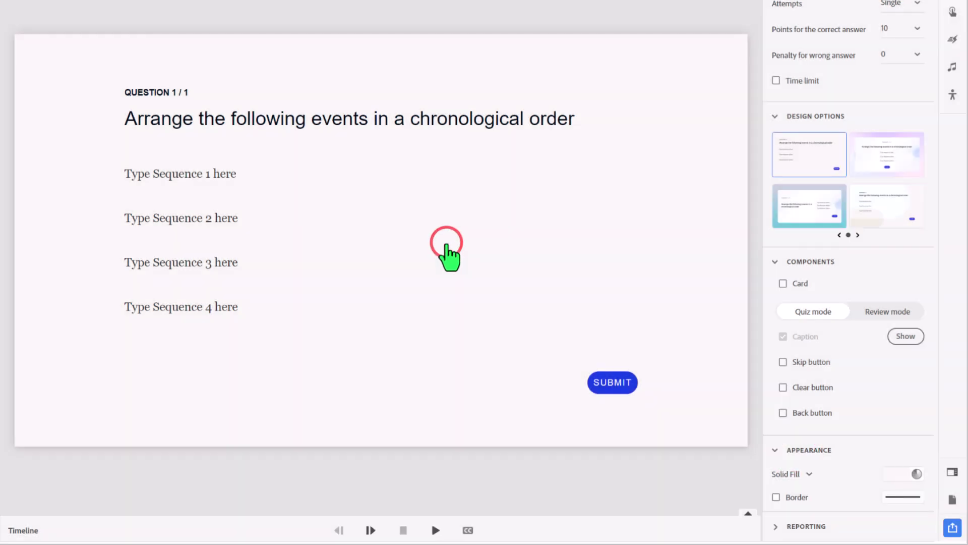
pyautogui.click(54, 29)
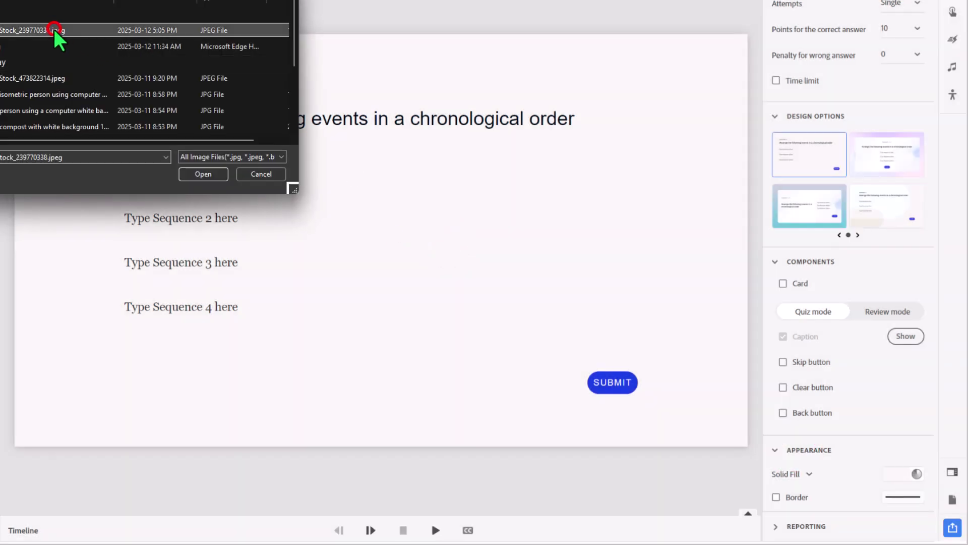
pyautogui.click(217, 173)
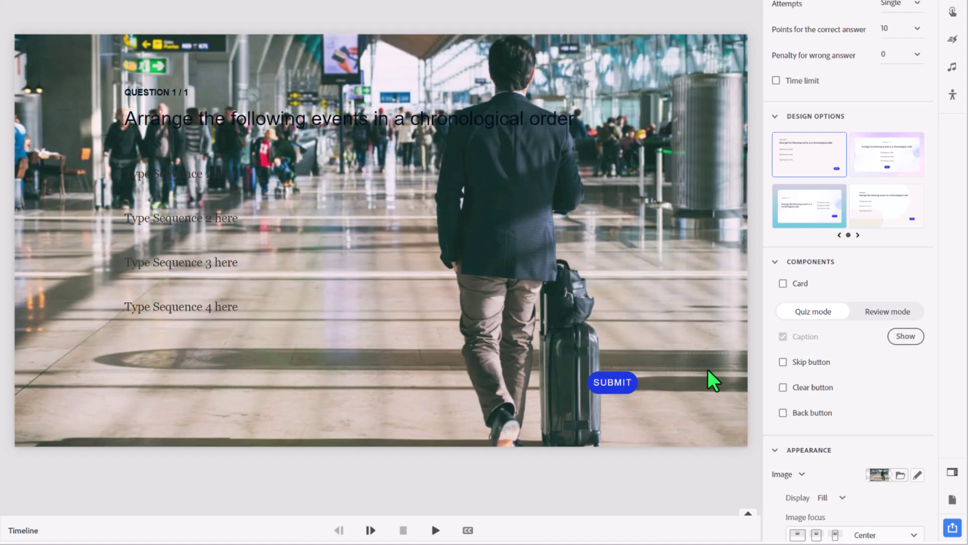
pyautogui.scroll(-4, 933, 476)
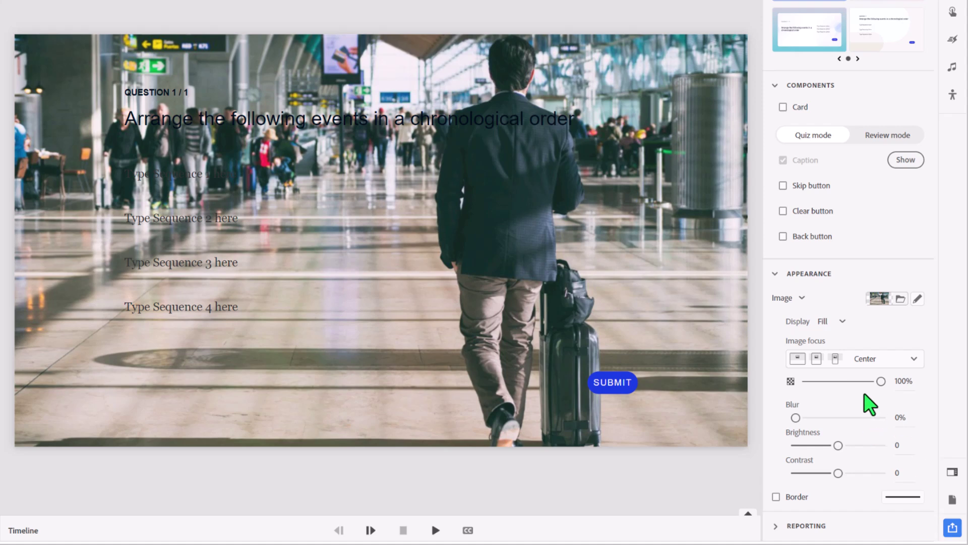
pyautogui.click(899, 418)
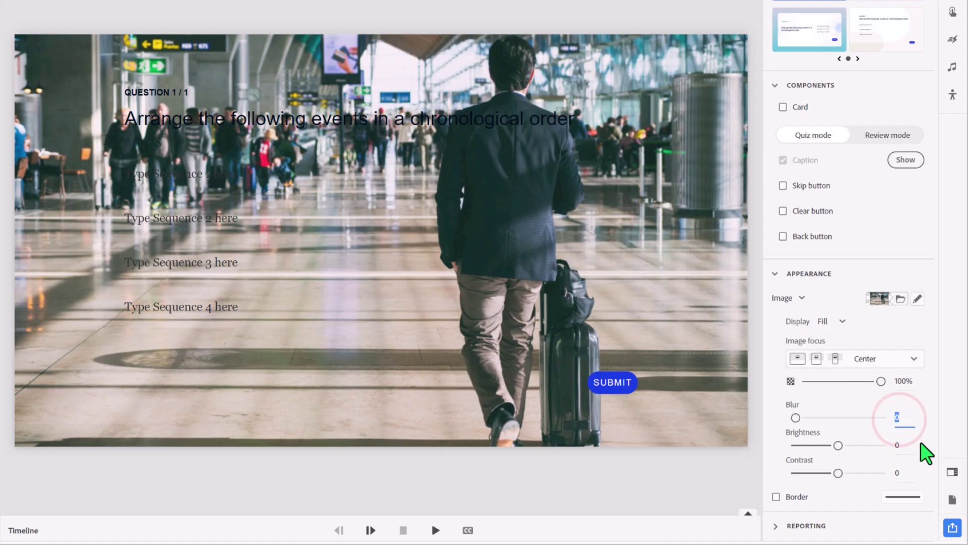
pyautogui.write('3')
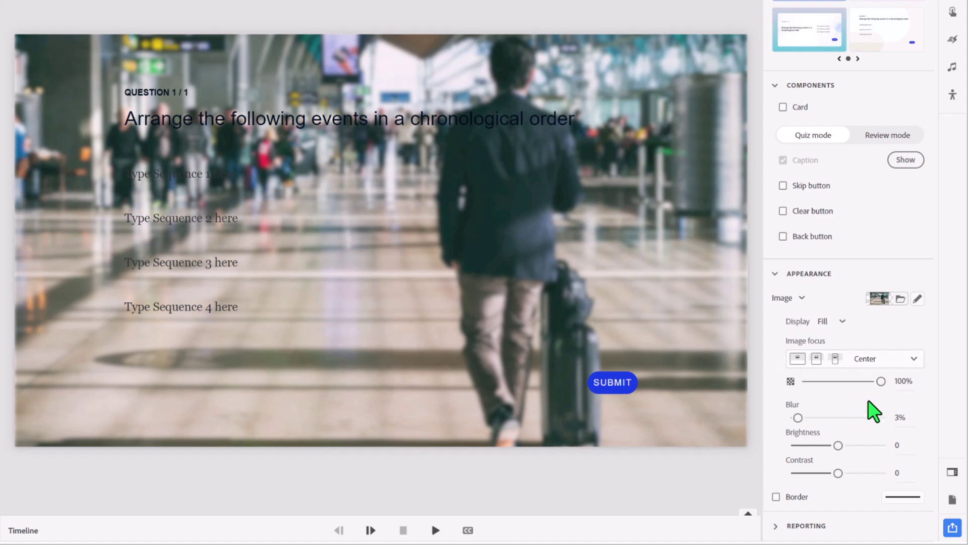
# Step: Enable the Card component with corner radius 20 and drop shadow turned off
pyautogui.click(783, 107)
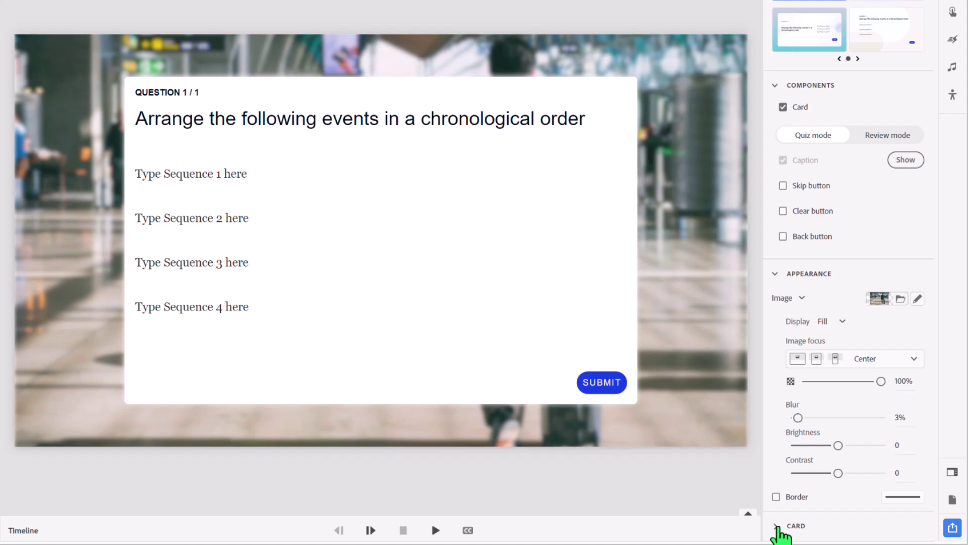
pyautogui.click(785, 526)
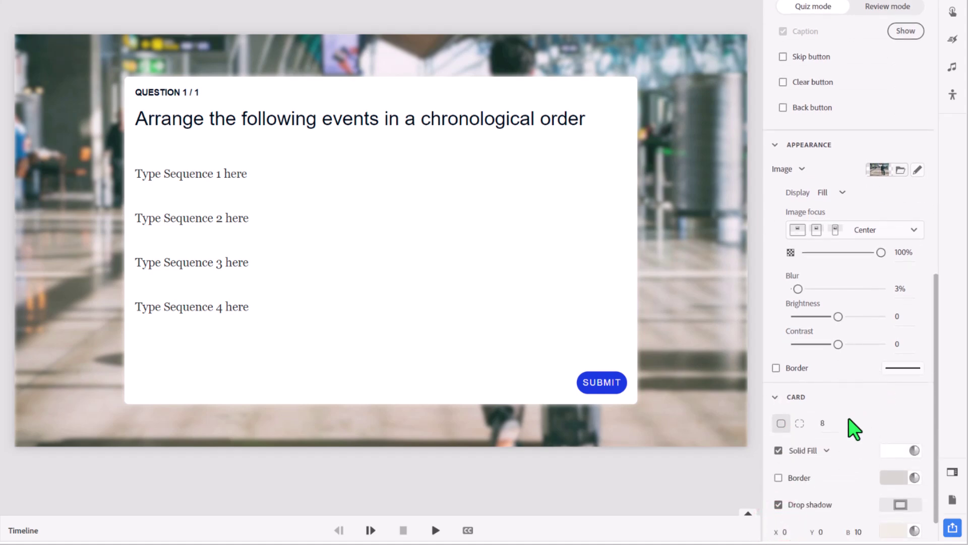
pyautogui.click(825, 421)
pyautogui.write('20')
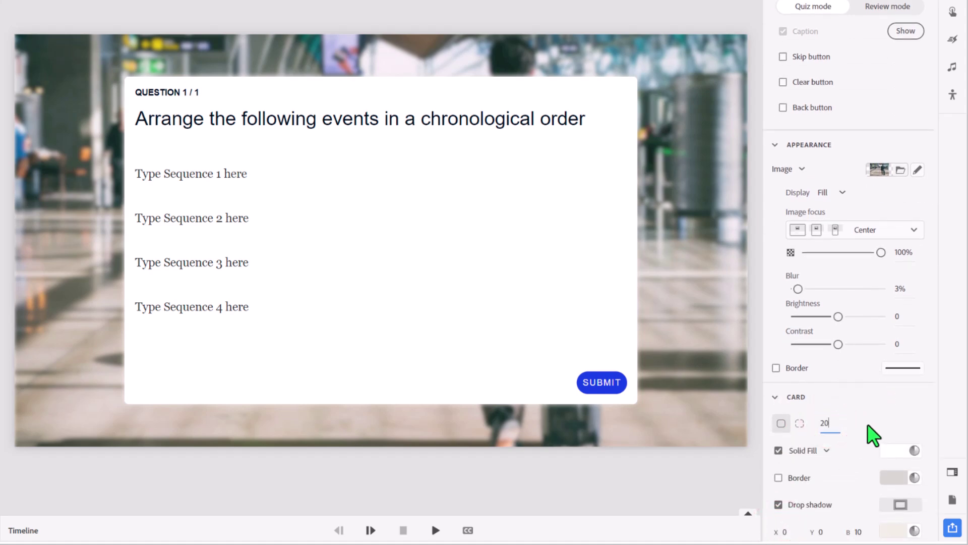
pyautogui.press('Return')
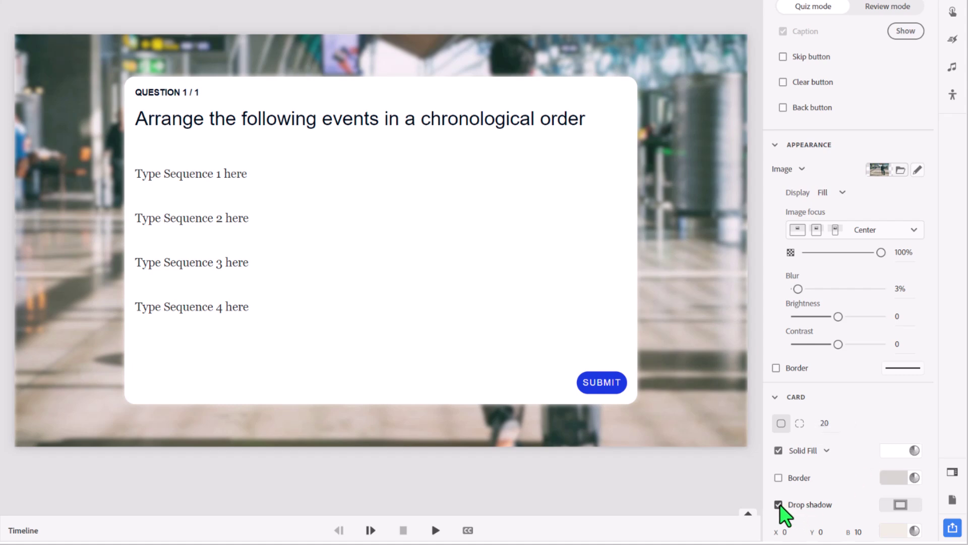
pyautogui.click(780, 505)
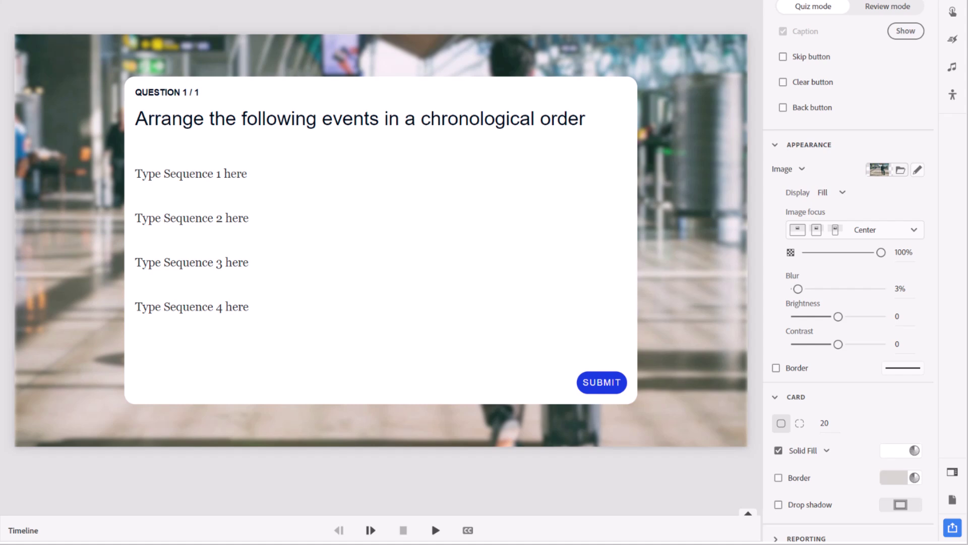
# Step: Replace the question title with the airport scenario paragraph and style it Body 2
pyautogui.click(372, 133)
pyautogui.doubleClick(372, 132)
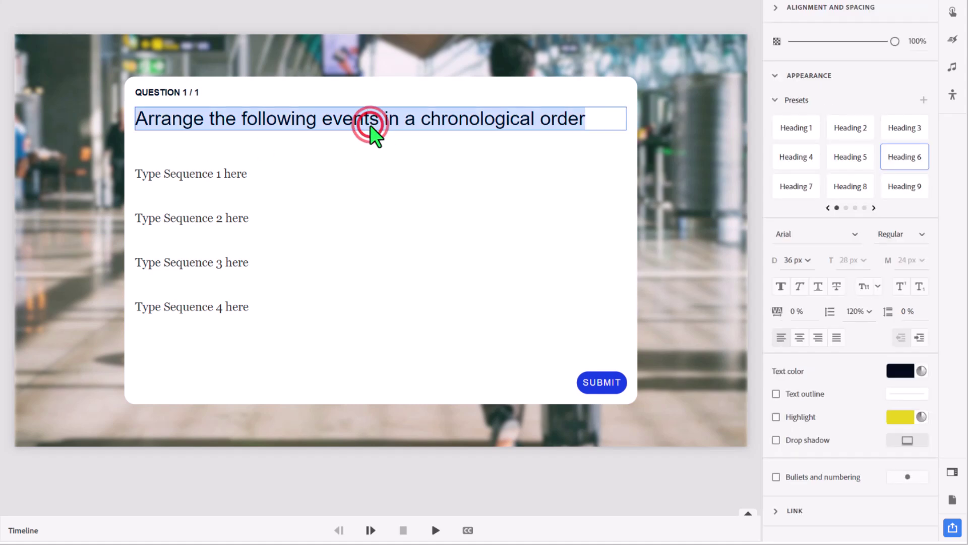
pyautogui.write('Robert has recognized you as an airport employee and has stopped you after speaking with the operations support representative. He asks what he needs to do and where does he need to go to get to his departure gate. Answer him by placing the remaining steps in the correct order.')
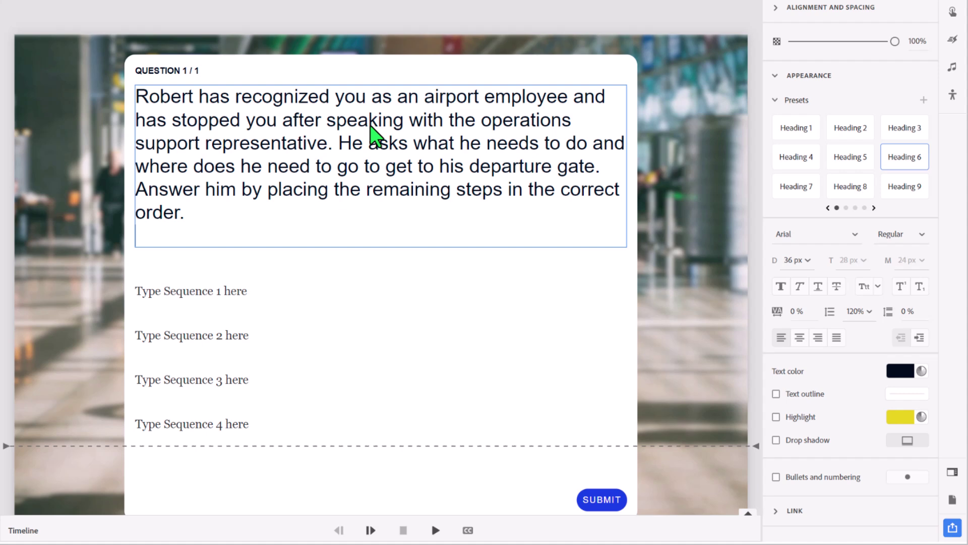
pyautogui.press('BackSpace')
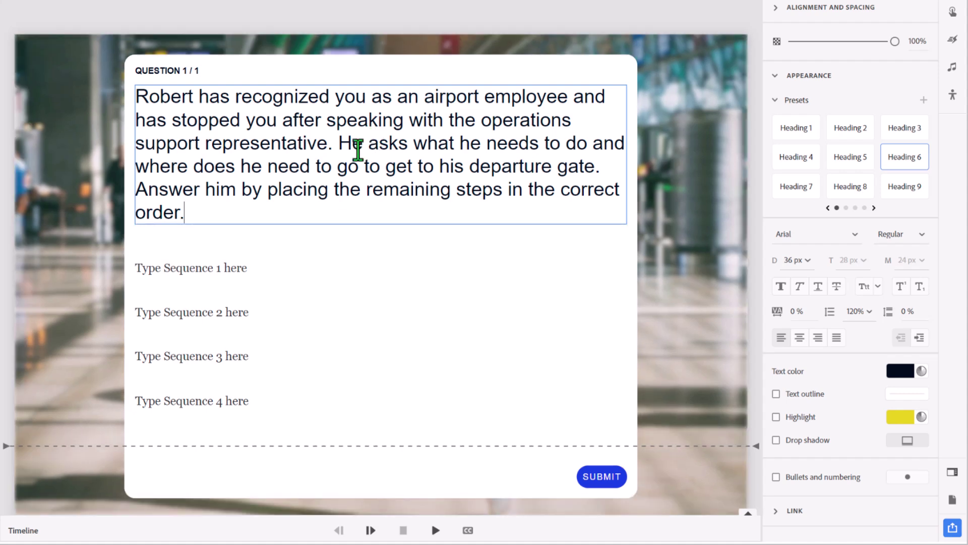
pyautogui.click(845, 207)
pyautogui.click(852, 130)
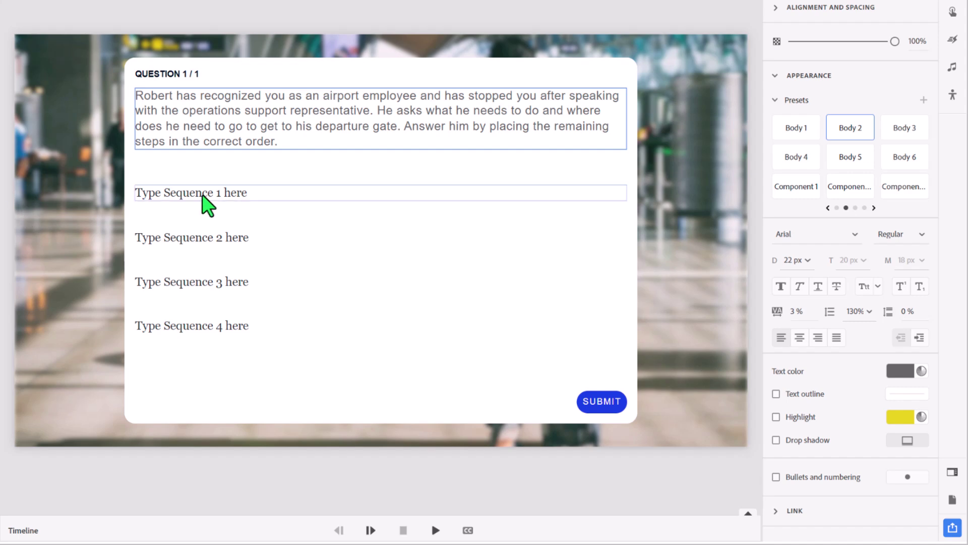
# Step: Paste the four steps: Customs Inspection, boarding pass kiosk, pre-board screening, departure gate
pyautogui.doubleClick(208, 194)
pyautogui.write('Customs Inspection')
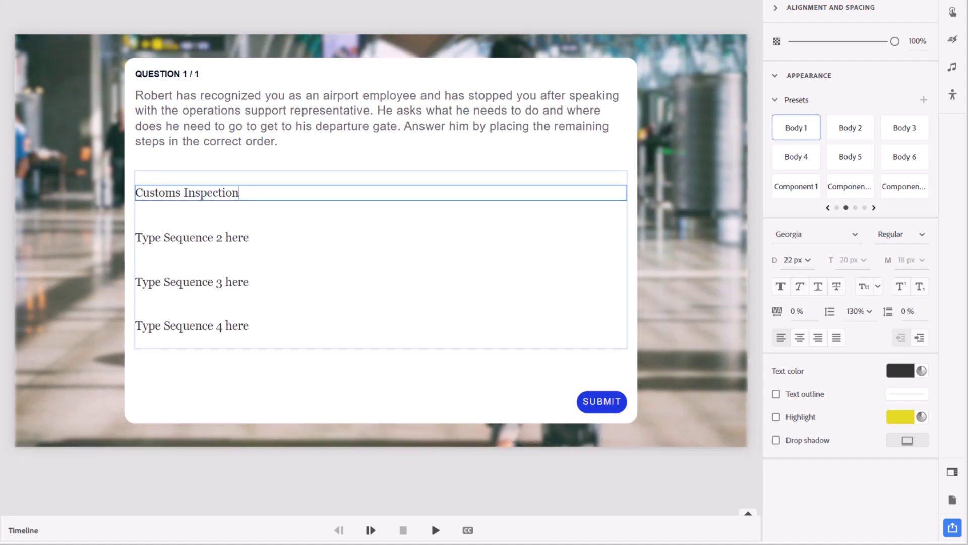
pyautogui.doubleClick(206, 238)
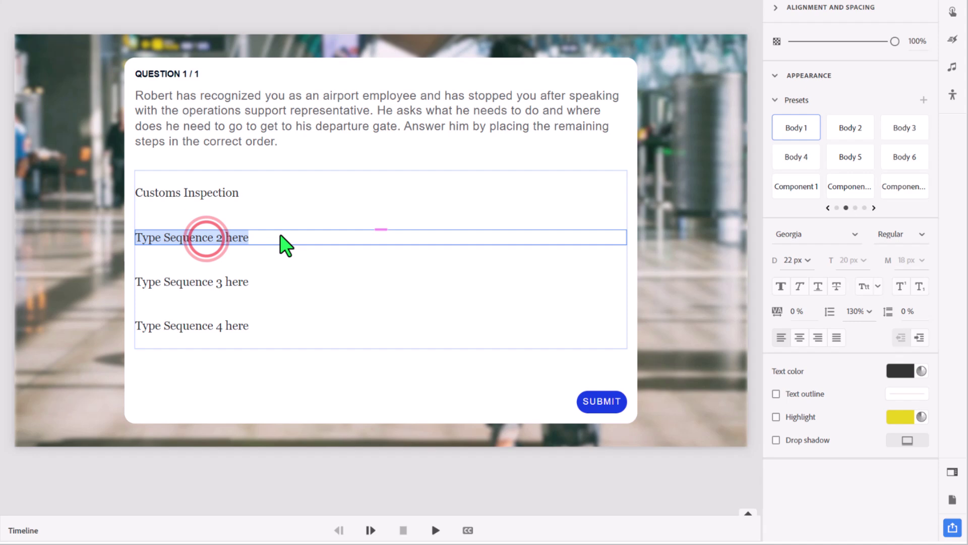
pyautogui.write('San Boarding pass at kiosk')
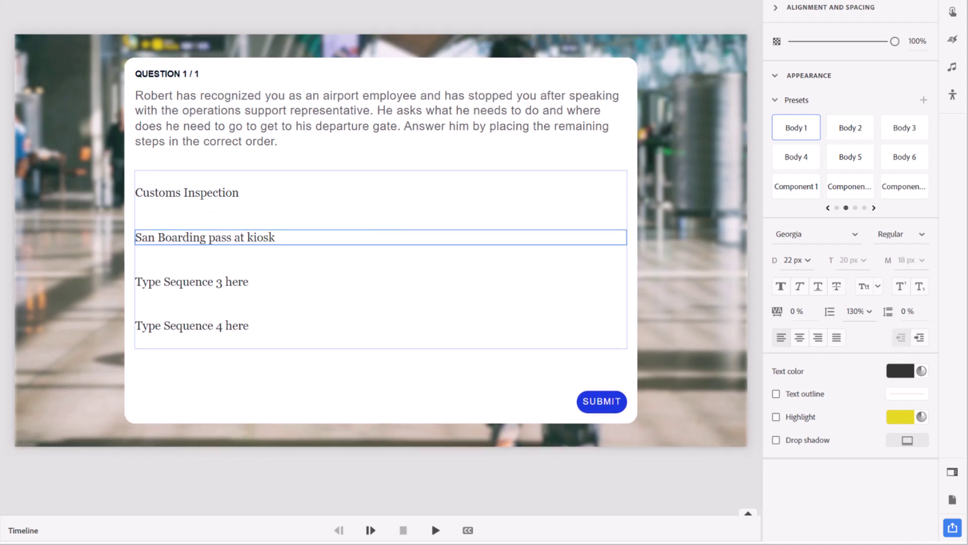
pyautogui.doubleClick(235, 280)
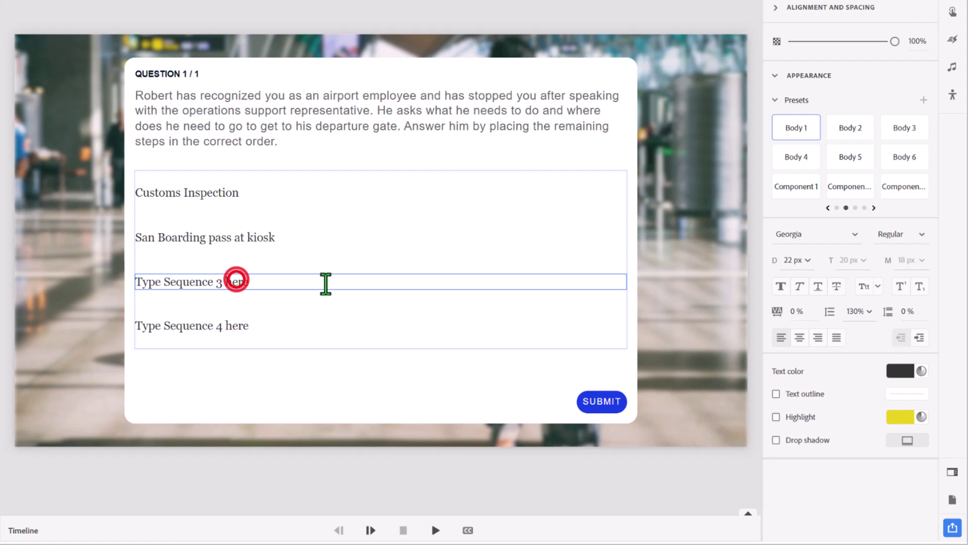
pyautogui.write('Go through pre-board screening')
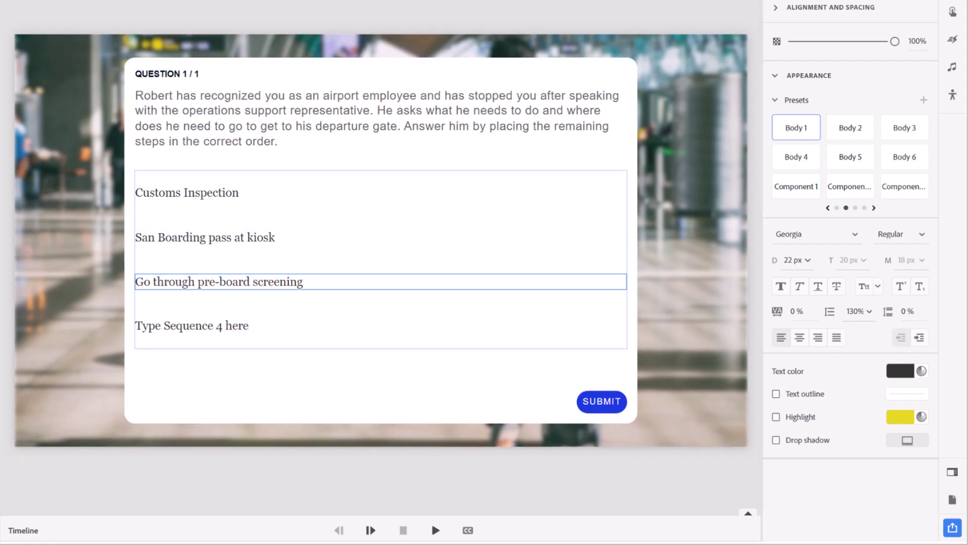
pyautogui.click(216, 331)
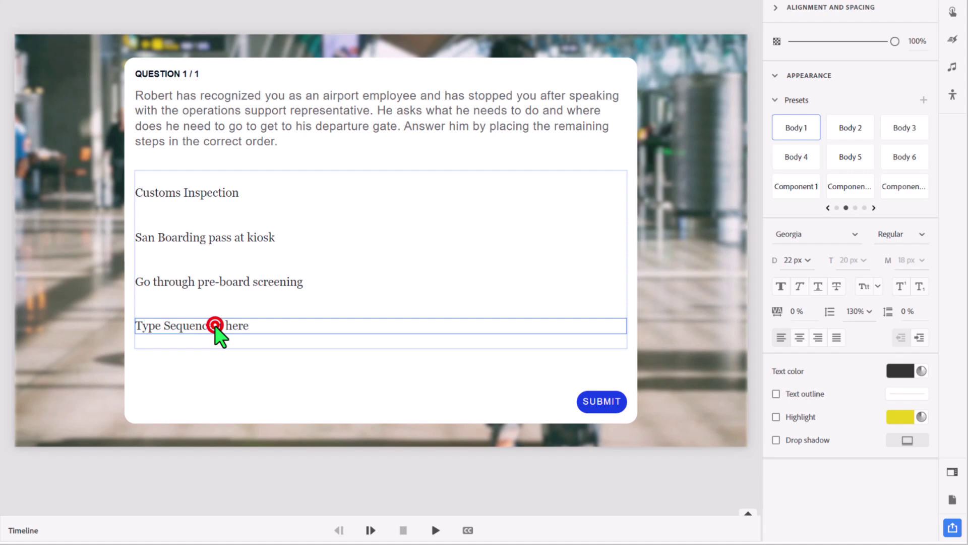
pyautogui.click(215, 327)
pyautogui.write('Head to domestic departure gate')
pyautogui.press('BackSpace')
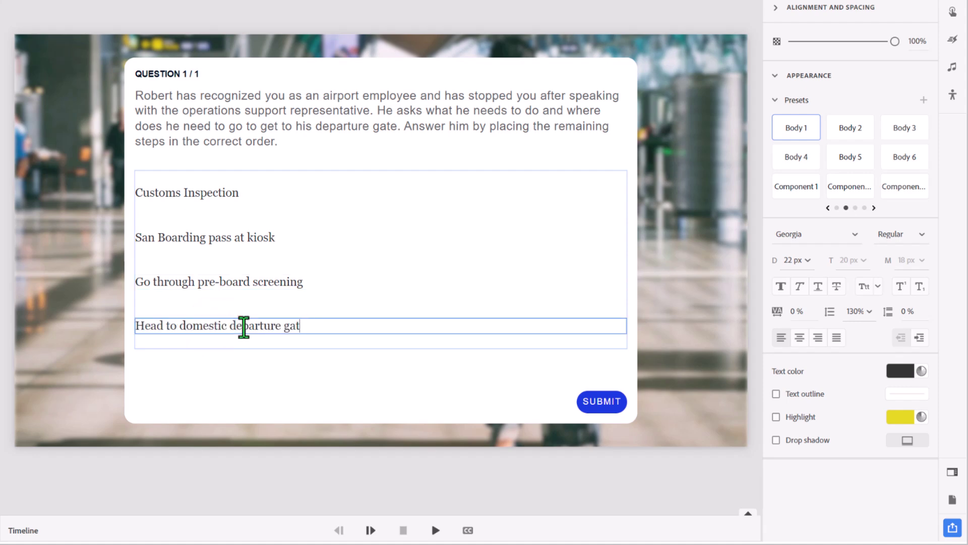
# Step: Fix the typo in the second step and apply Body 2 to the steps
pyautogui.doubleClick(141, 238)
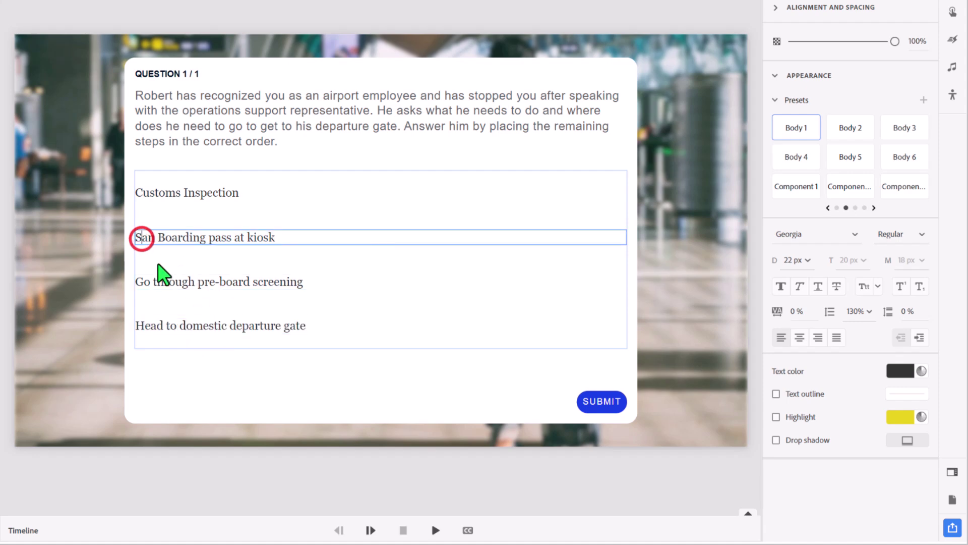
pyautogui.write('c')
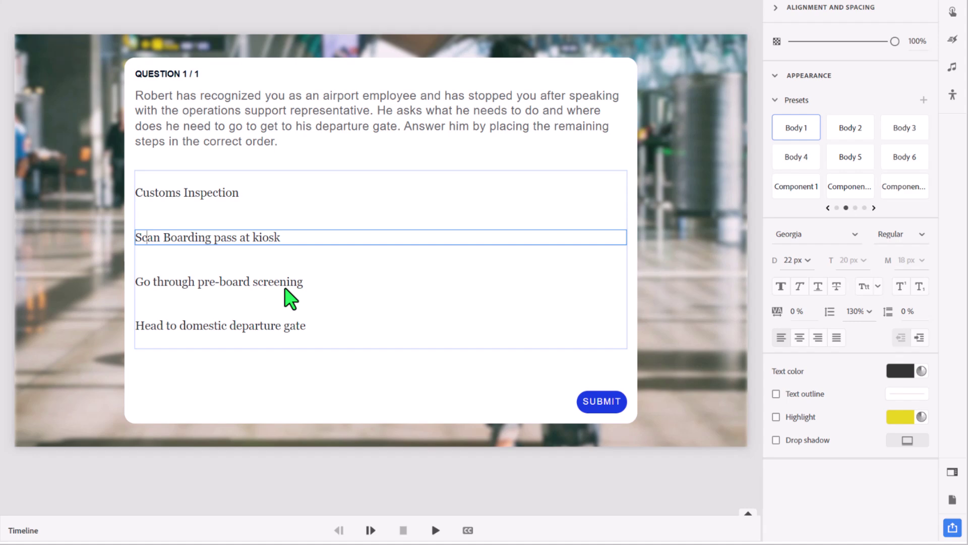
pyautogui.click(850, 133)
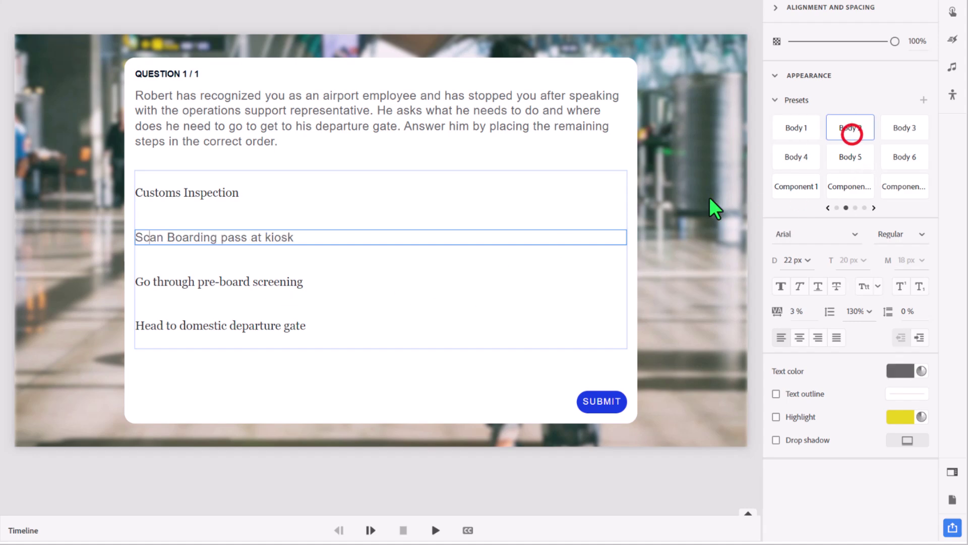
pyautogui.click(453, 176)
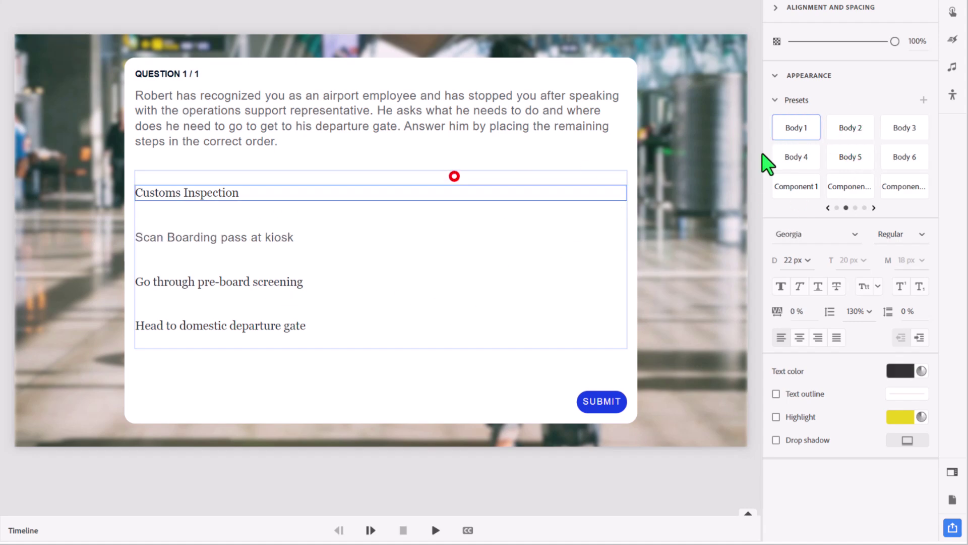
pyautogui.click(845, 130)
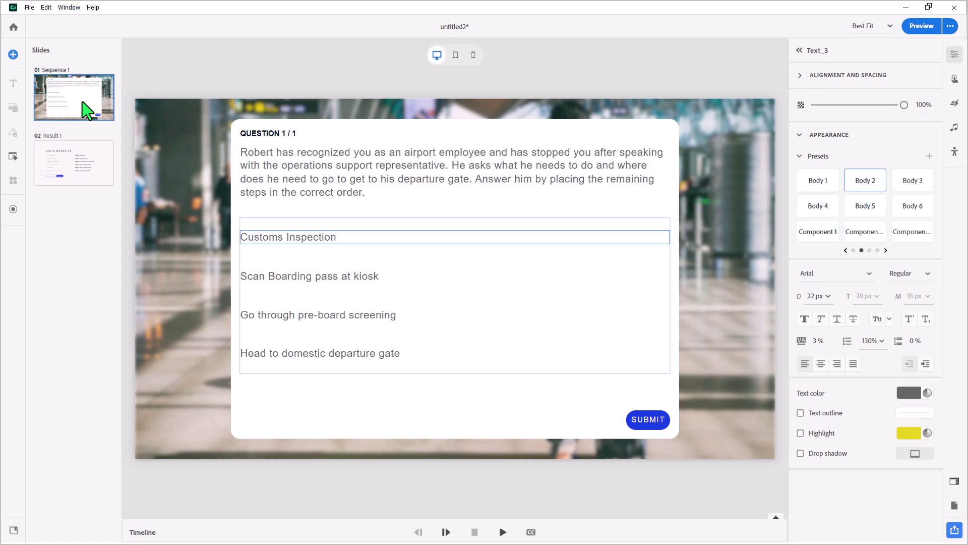
# Step: Duplicate slide 1 as Sequence 2 and set its answering method to Dropdown
pyautogui.click(87, 116)
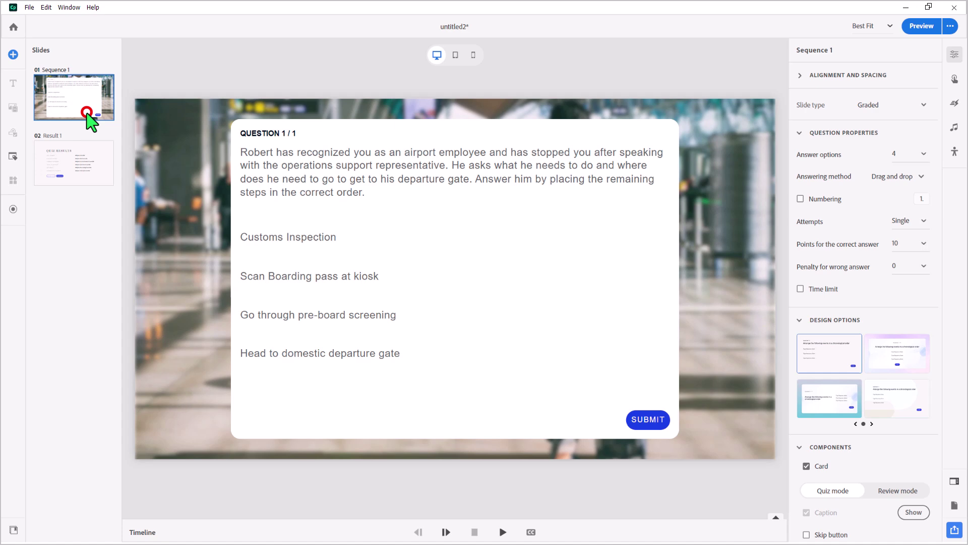
pyautogui.hotkey('ctrl', 'd')
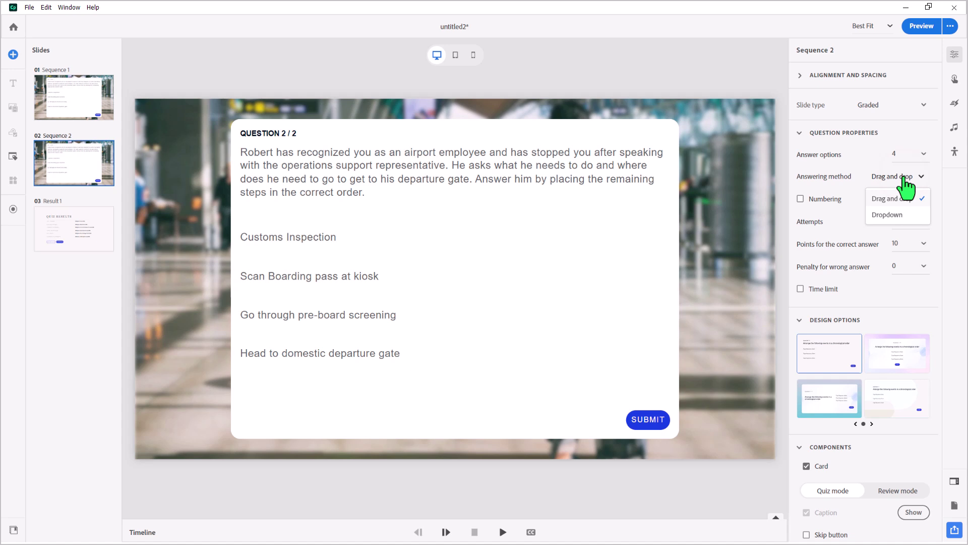
pyautogui.click(903, 215)
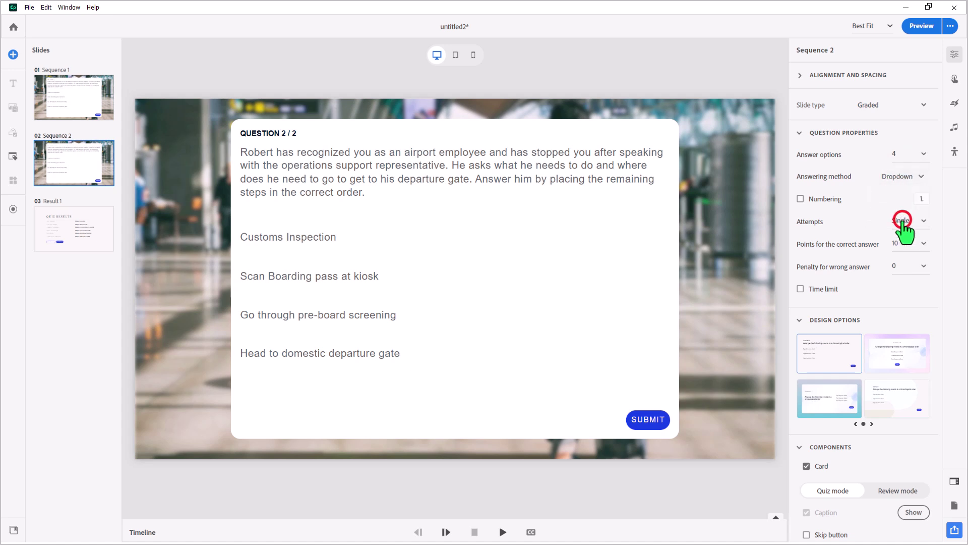
pyautogui.click(69, 107)
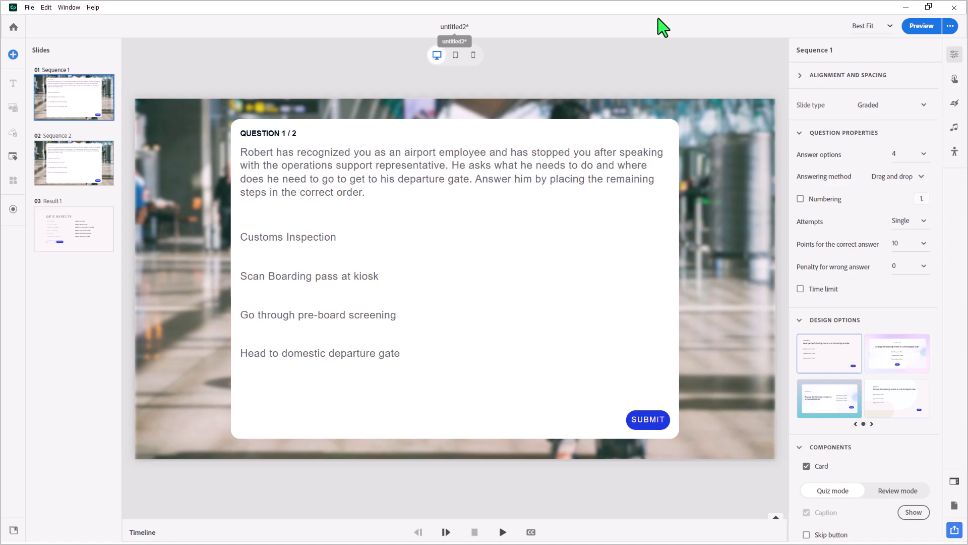
# Step: Preview the quiz and drag question 1's airport steps into a new order
pyautogui.click(931, 30)
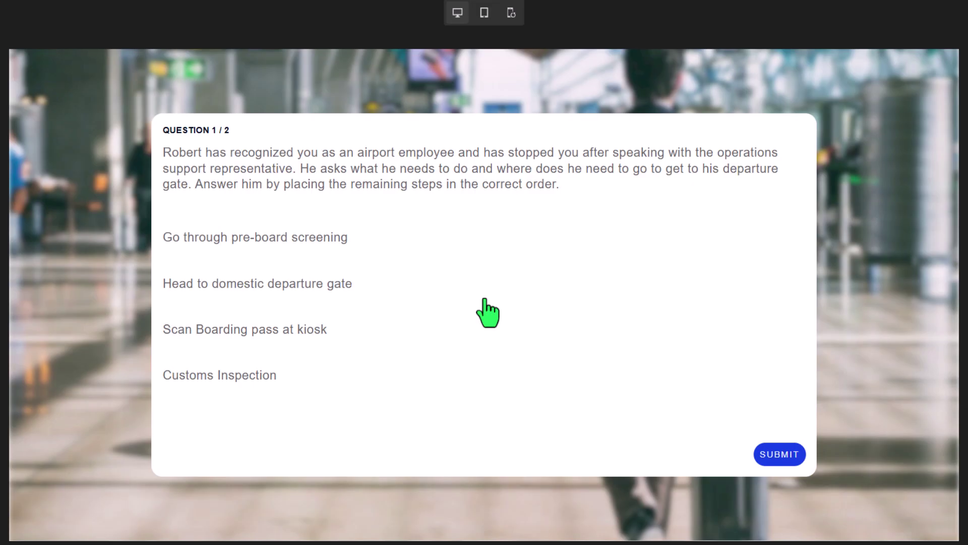
pyautogui.moveTo(280, 241); pyautogui.dragTo(389, 316)
pyautogui.moveTo(228, 374); pyautogui.dragTo(310, 279)
pyautogui.moveTo(311, 237); pyautogui.dragTo(384, 359)
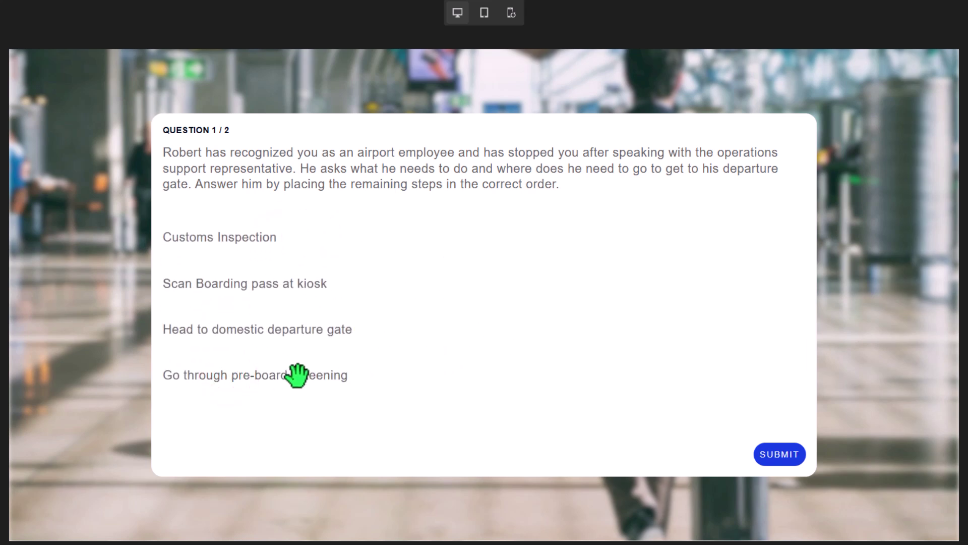
pyautogui.moveTo(298, 376); pyautogui.dragTo(327, 314)
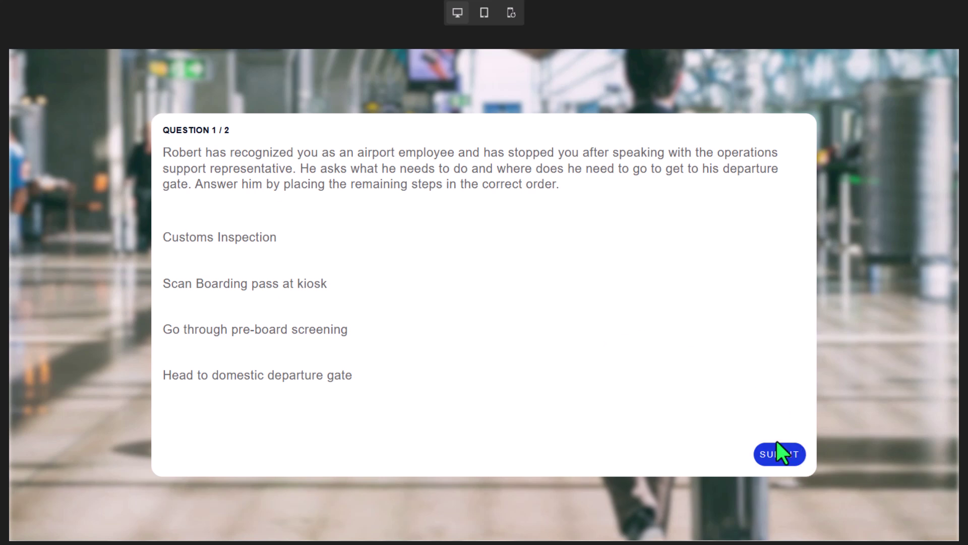
# Step: In the mobile preview, reorder the steps again, submit, and continue to question 2
pyautogui.click(510, 16)
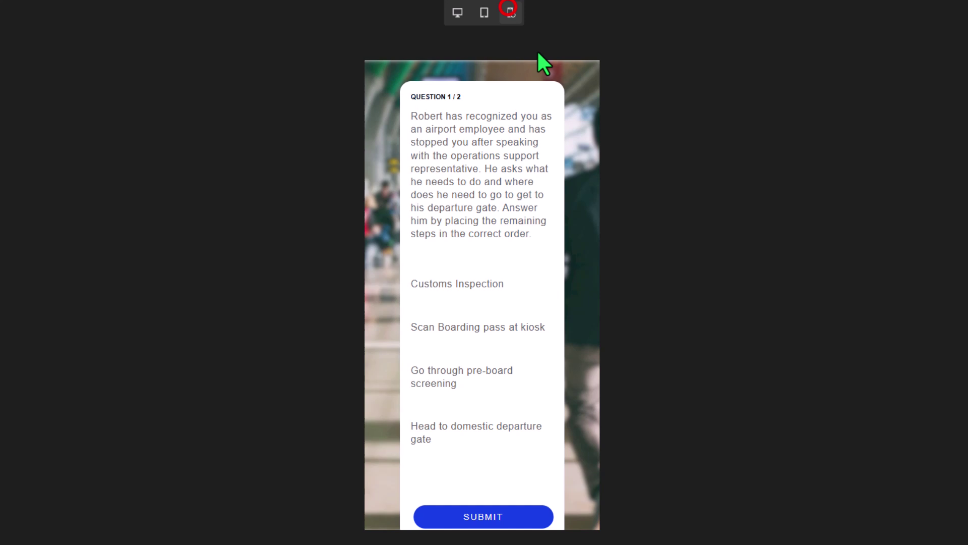
pyautogui.click(469, 285)
pyautogui.moveTo(478, 293); pyautogui.dragTo(472, 333)
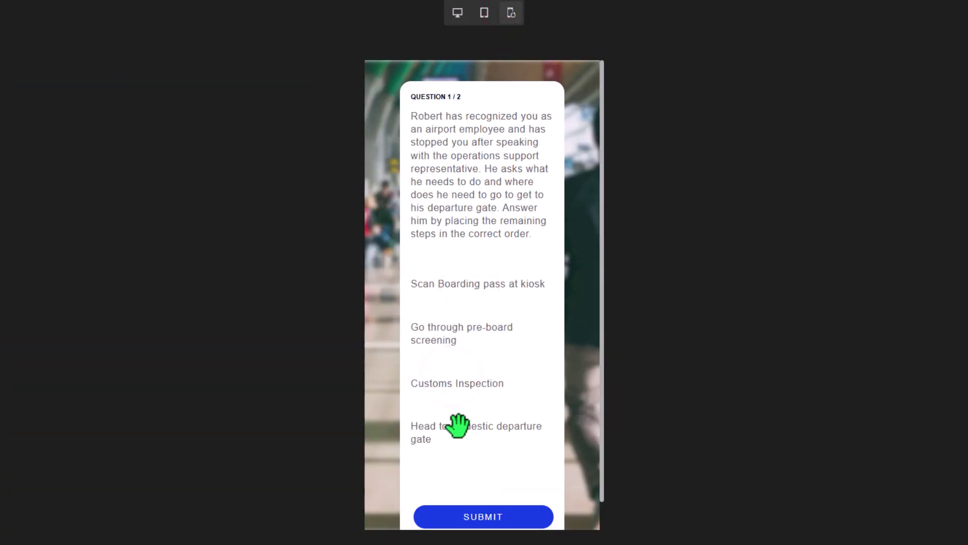
pyautogui.moveTo(458, 425); pyautogui.dragTo(480, 283)
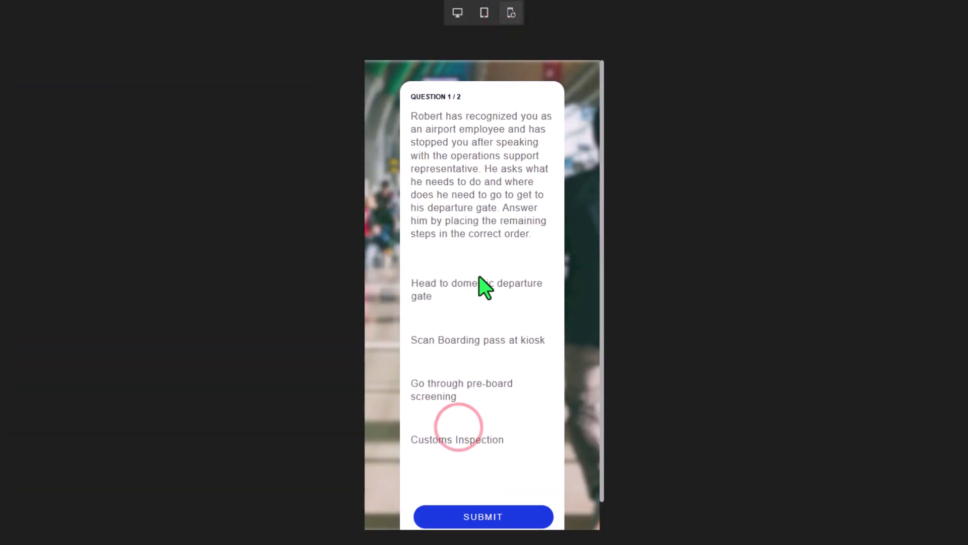
pyautogui.click(493, 519)
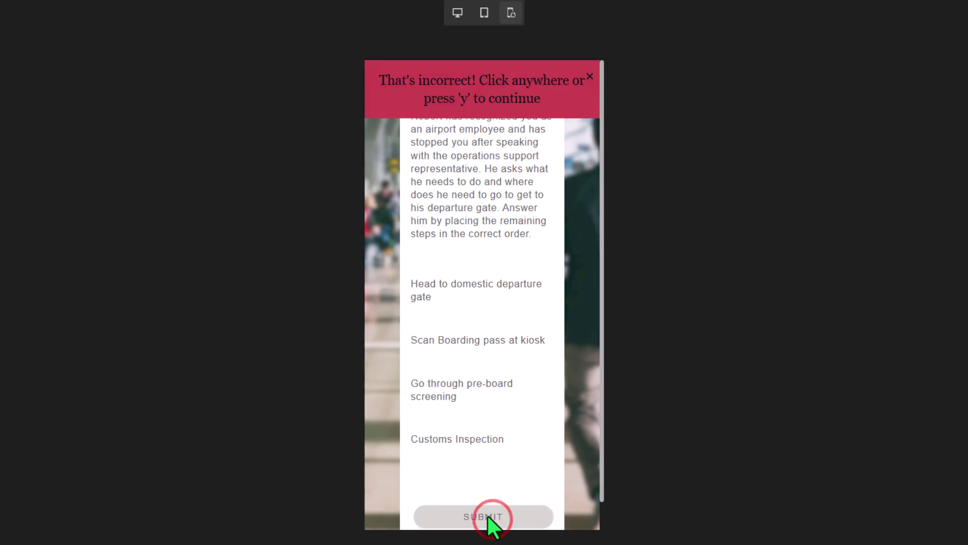
pyautogui.click(533, 142)
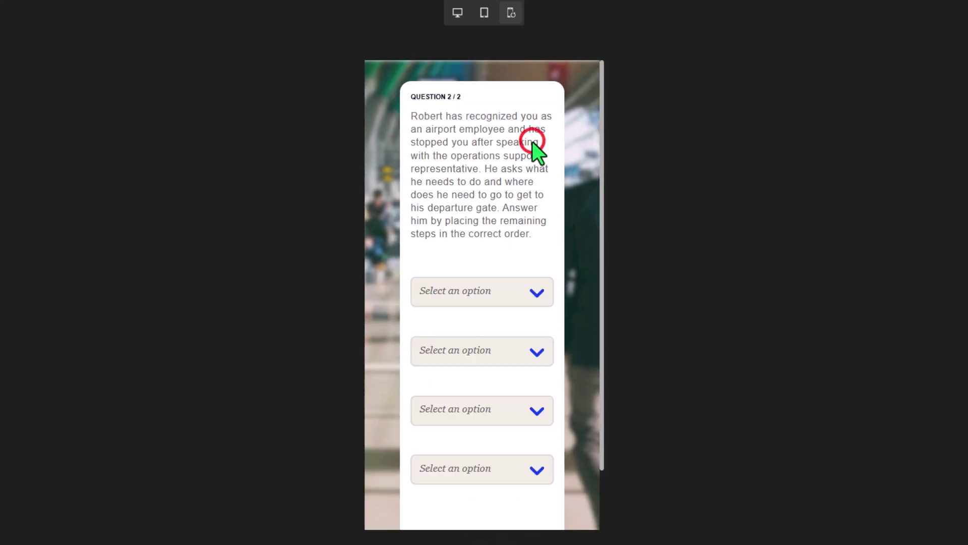
# Step: In the desktop preview, pick Customs Inspection, kiosk scan, and pre-board screening for steps 1-3
pyautogui.click(458, 13)
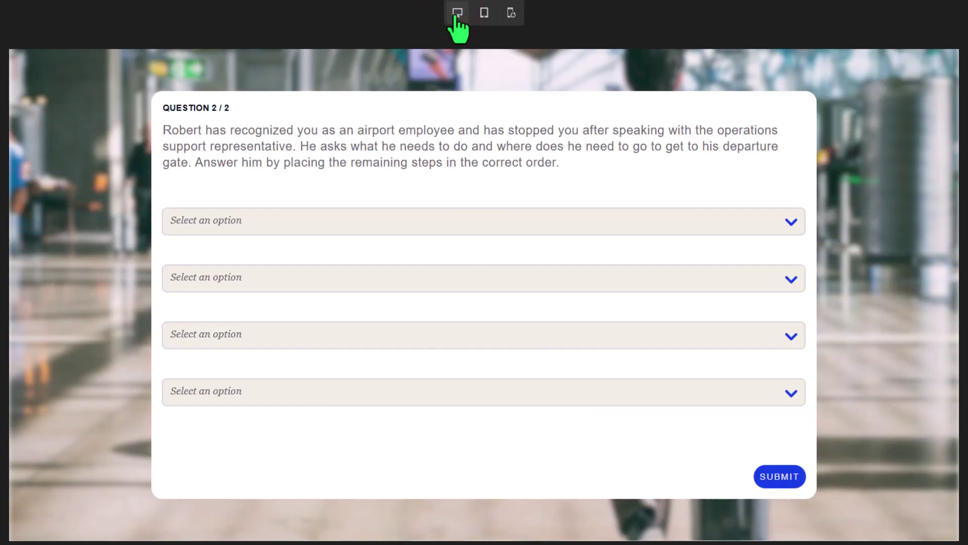
pyautogui.click(226, 223)
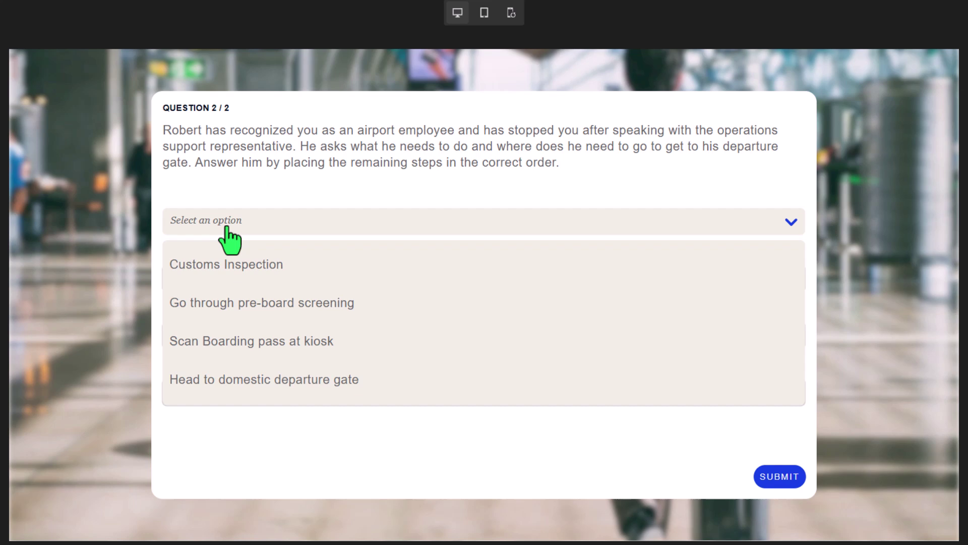
pyautogui.click(233, 263)
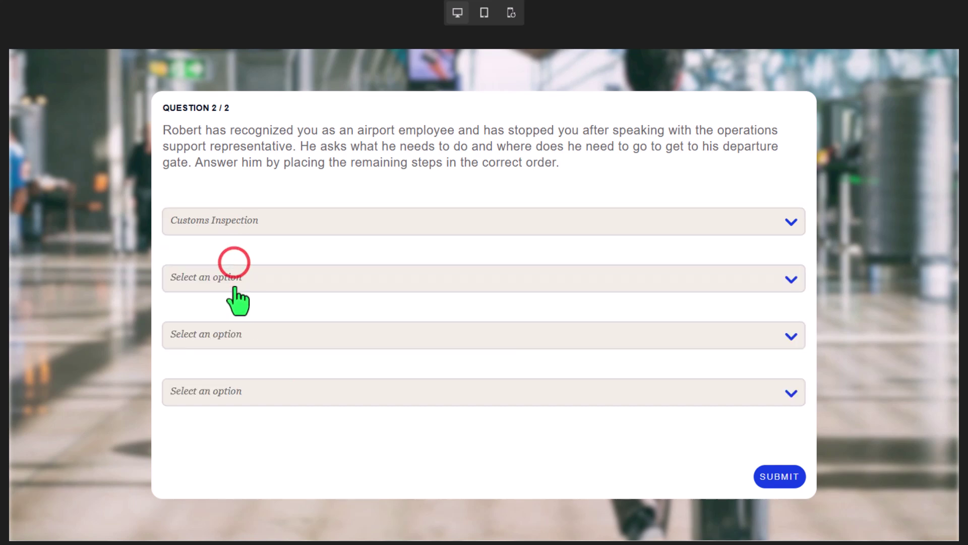
pyautogui.click(232, 279)
pyautogui.click(232, 322)
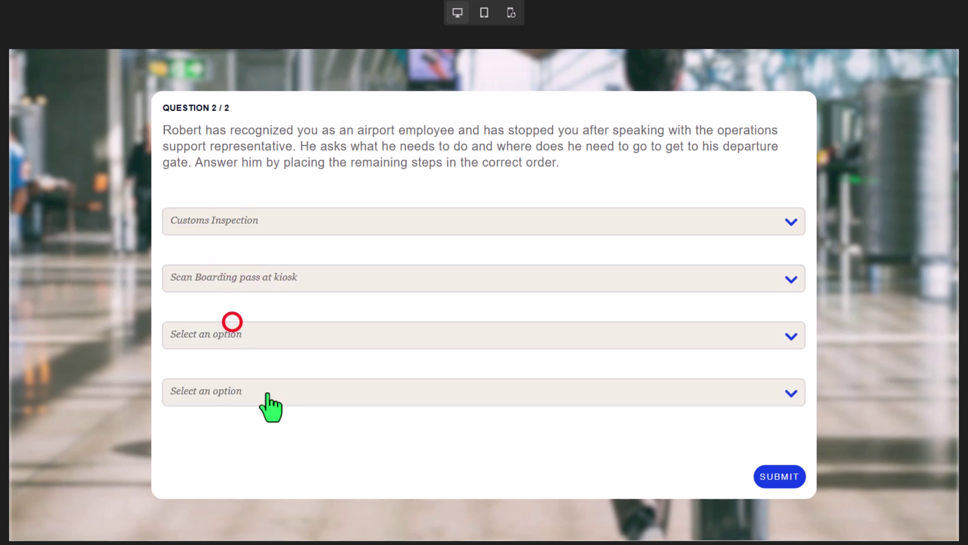
pyautogui.click(237, 334)
pyautogui.click(220, 378)
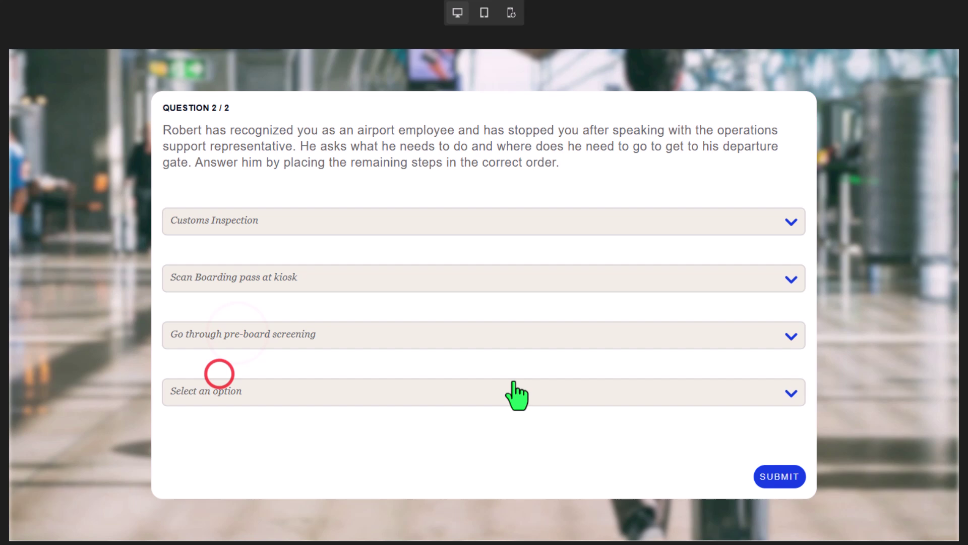
# Step: Switch to the mobile preview and open the fourth and third dropdowns without changing them
pyautogui.click(511, 12)
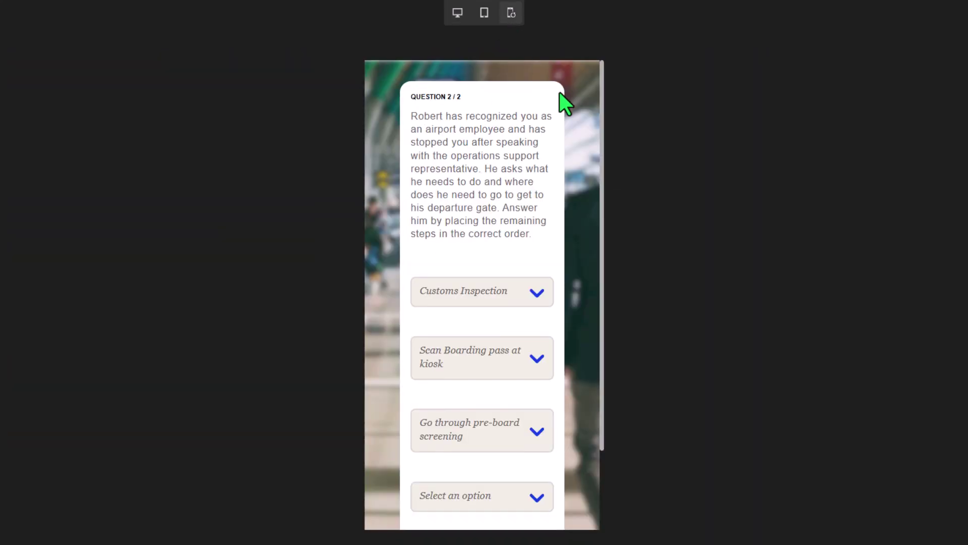
pyautogui.scroll(-2, 556, 220)
pyautogui.click(495, 400)
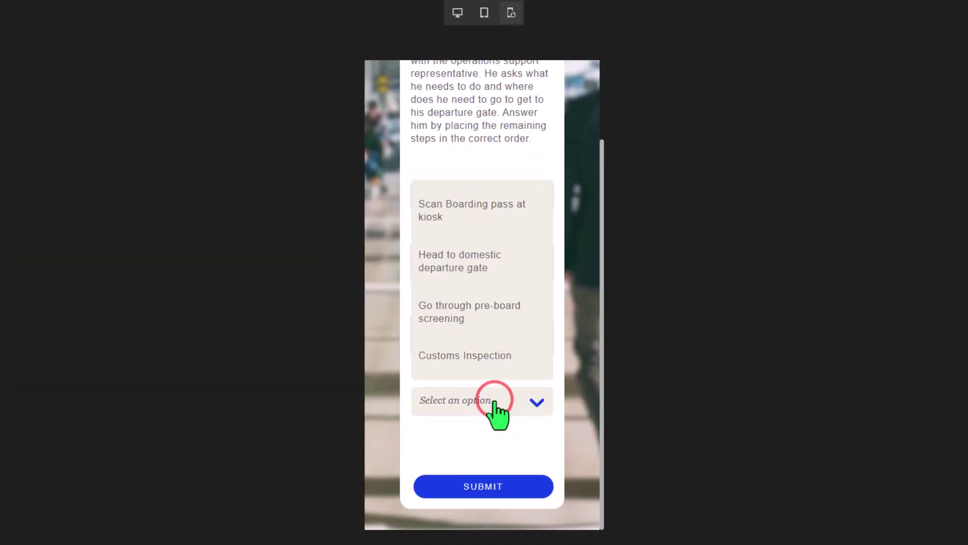
pyautogui.click(494, 400)
pyautogui.click(511, 319)
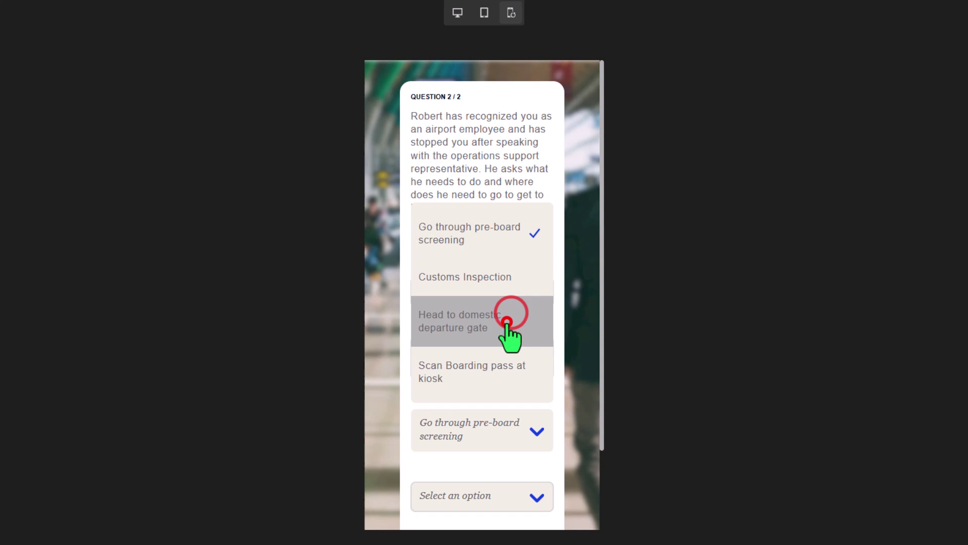
pyautogui.click(566, 275)
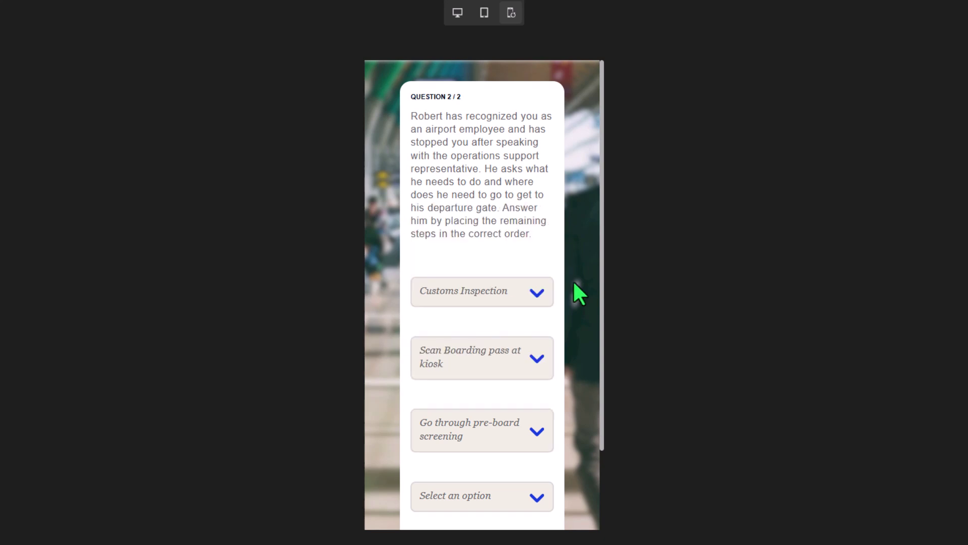
pyautogui.scroll(-2, 582, 248)
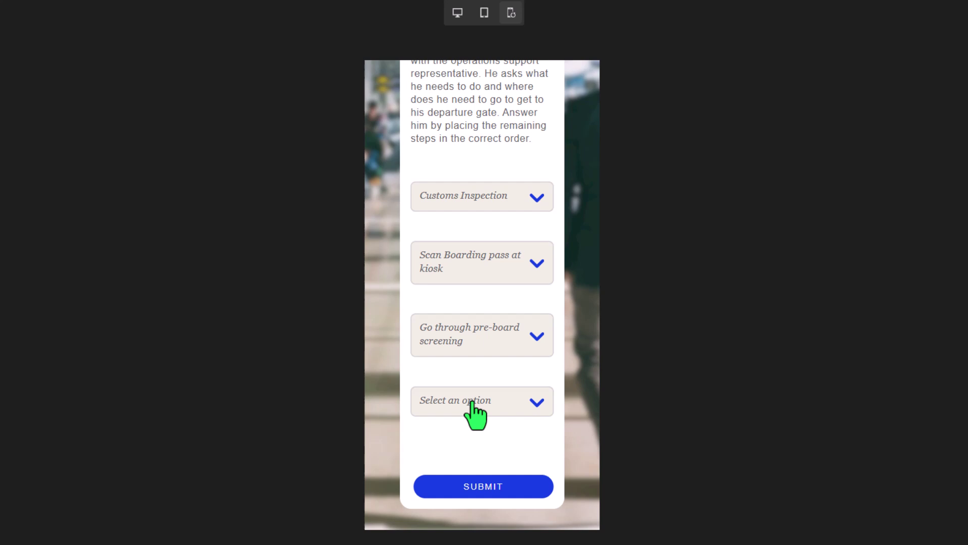
# Step: Set steps 1-3 to Customs Inspection and step 4 to pre-board screening, then return to desktop
pyautogui.click(498, 194)
pyautogui.click(467, 289)
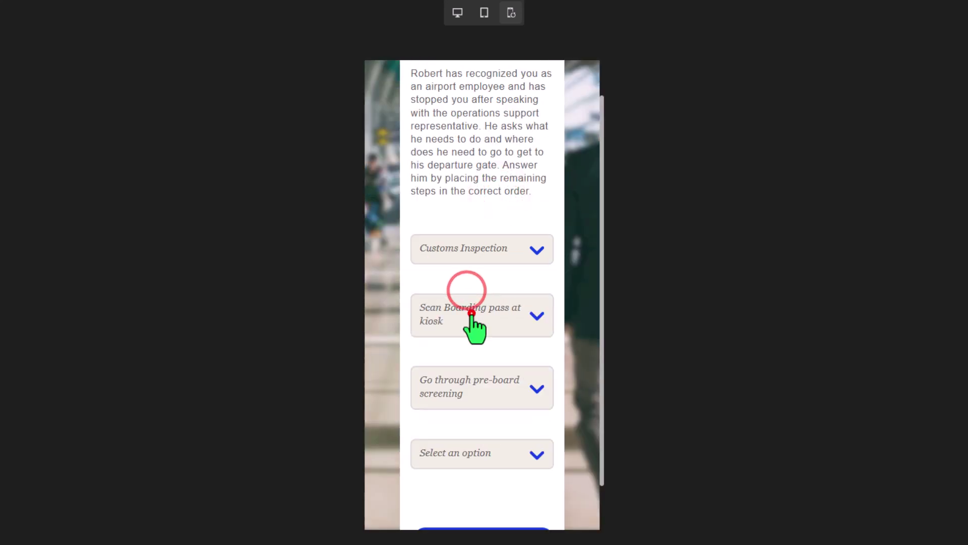
pyautogui.click(473, 309)
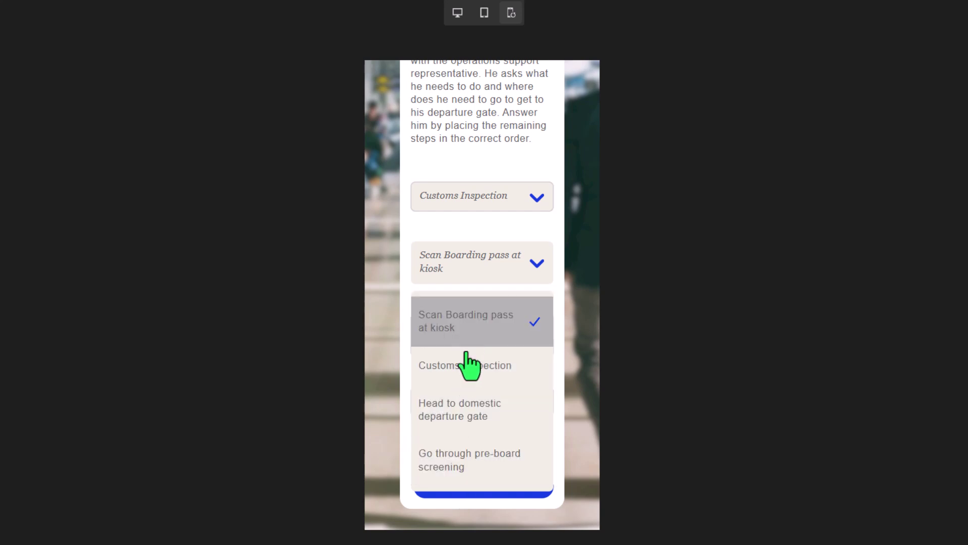
pyautogui.click(466, 361)
pyautogui.click(479, 342)
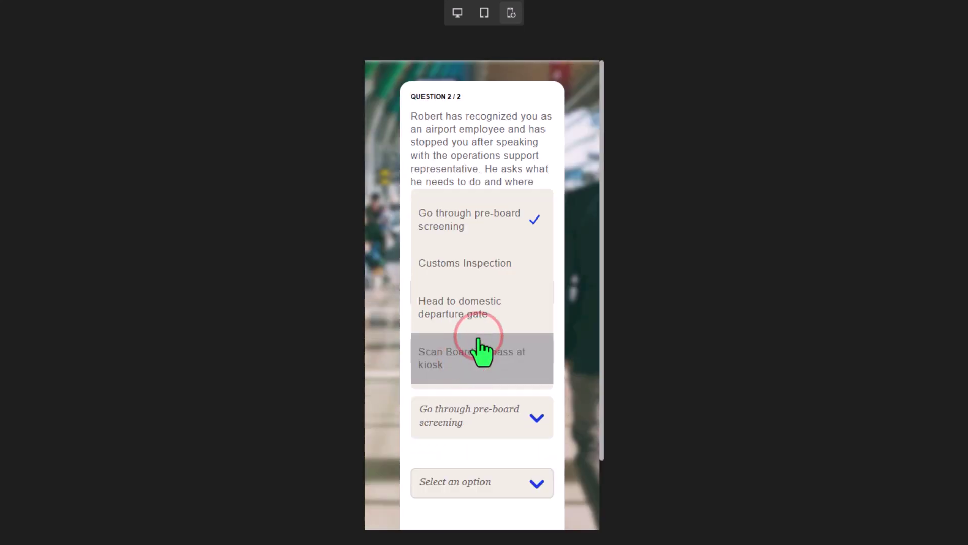
pyautogui.click(488, 260)
pyautogui.click(484, 465)
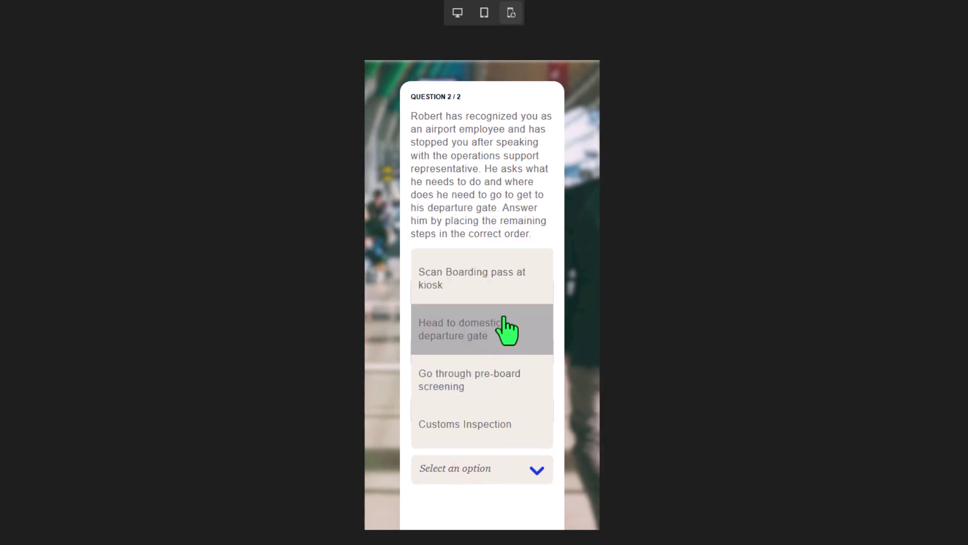
pyautogui.click(481, 389)
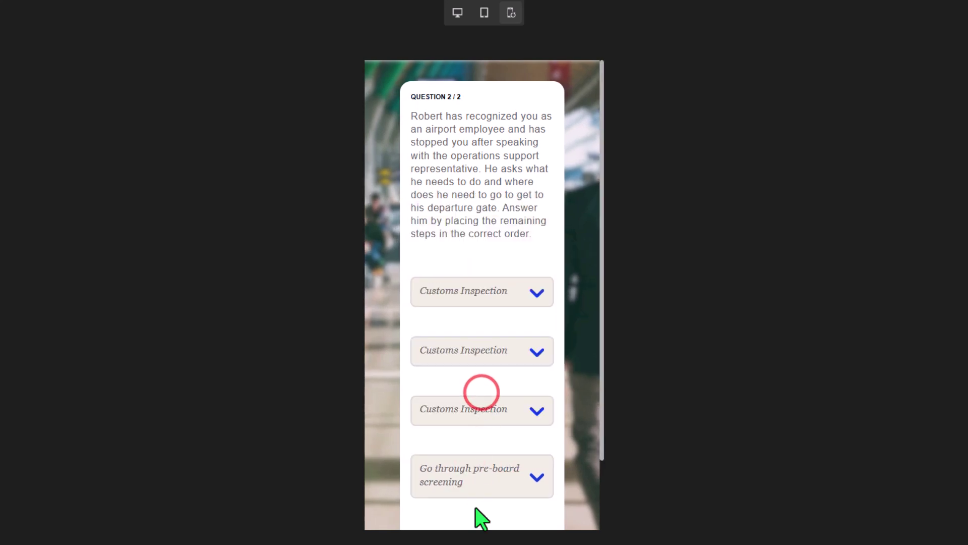
pyautogui.scroll(-2, 540, 461)
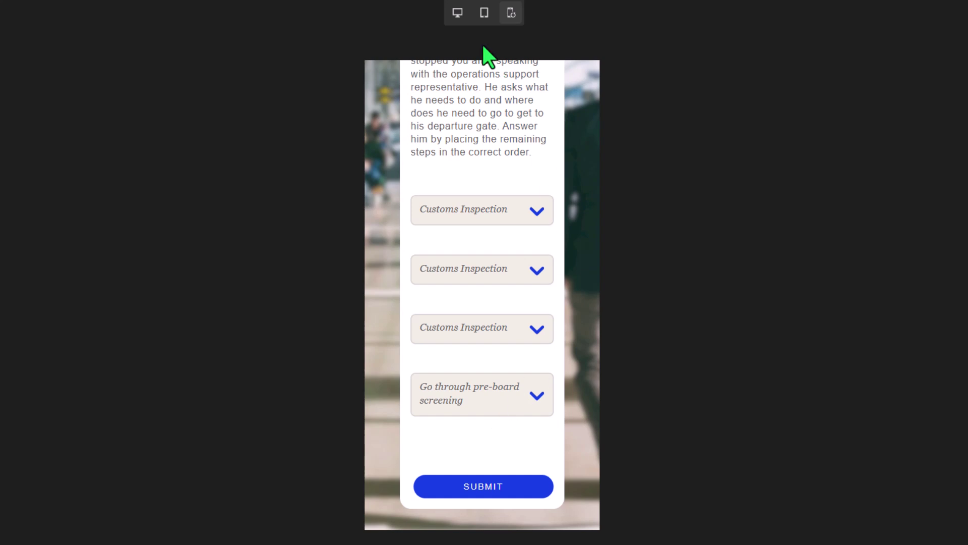
pyautogui.click(458, 14)
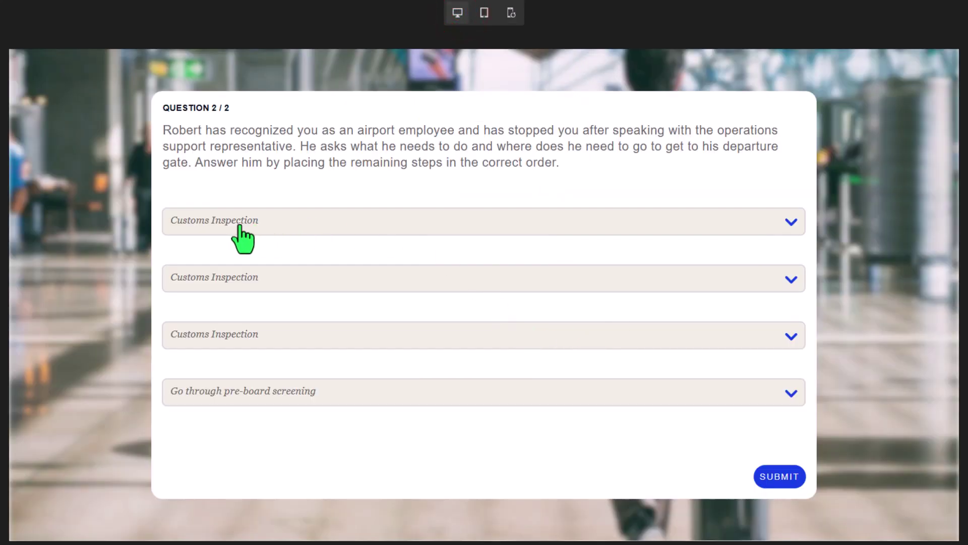
# Step: Order steps 2–4 as kiosk boarding-pass scan, pre-board screening, domestic departure gate, then submit question 2
pyautogui.click(253, 277)
pyautogui.click(253, 312)
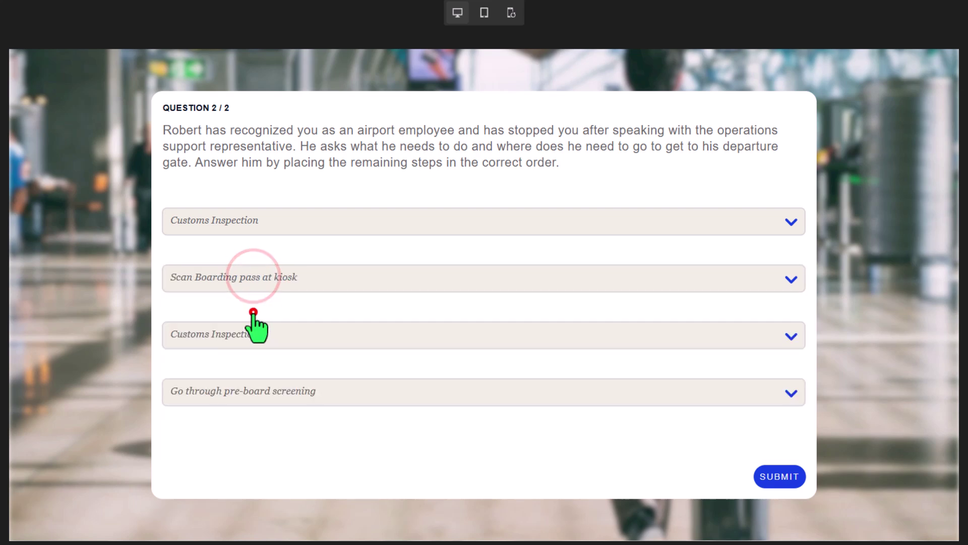
pyautogui.click(253, 335)
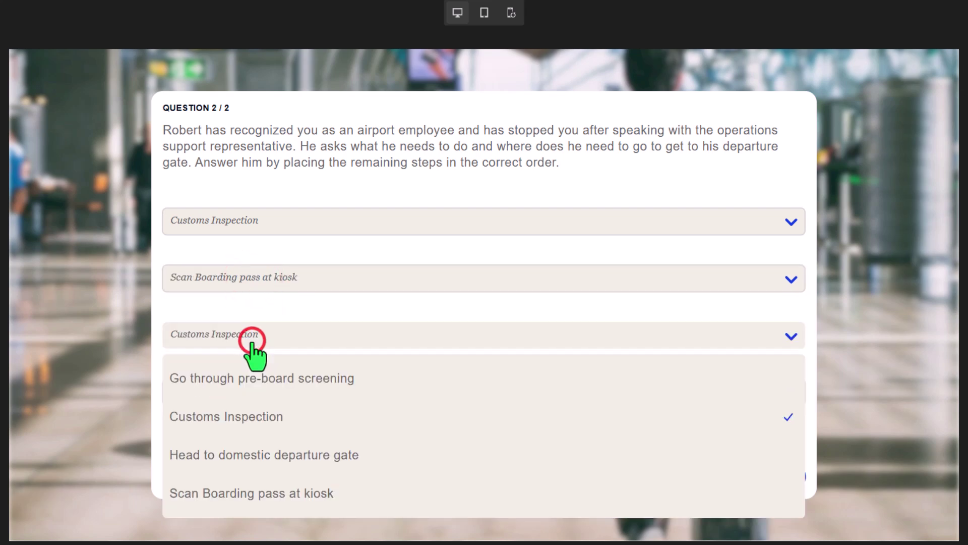
pyautogui.click(252, 375)
pyautogui.click(308, 399)
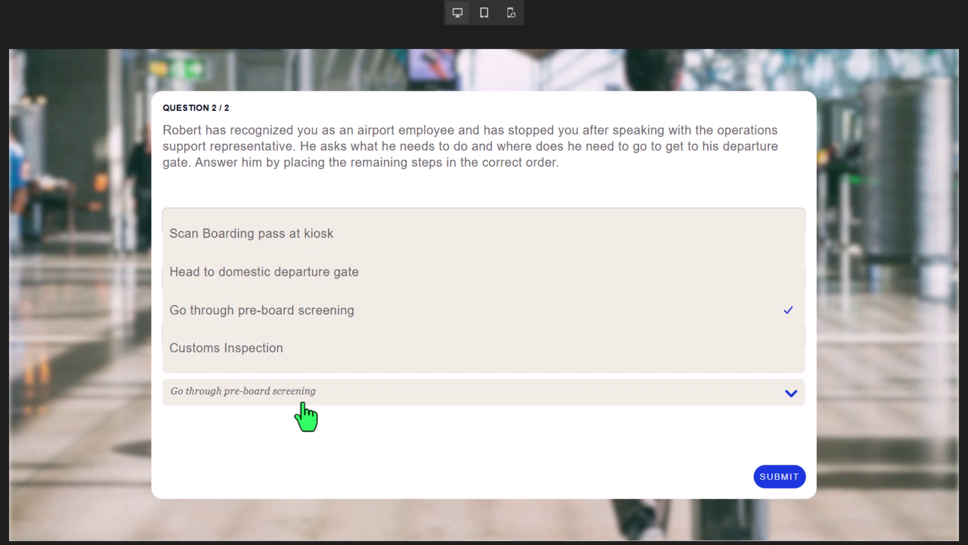
pyautogui.click(219, 277)
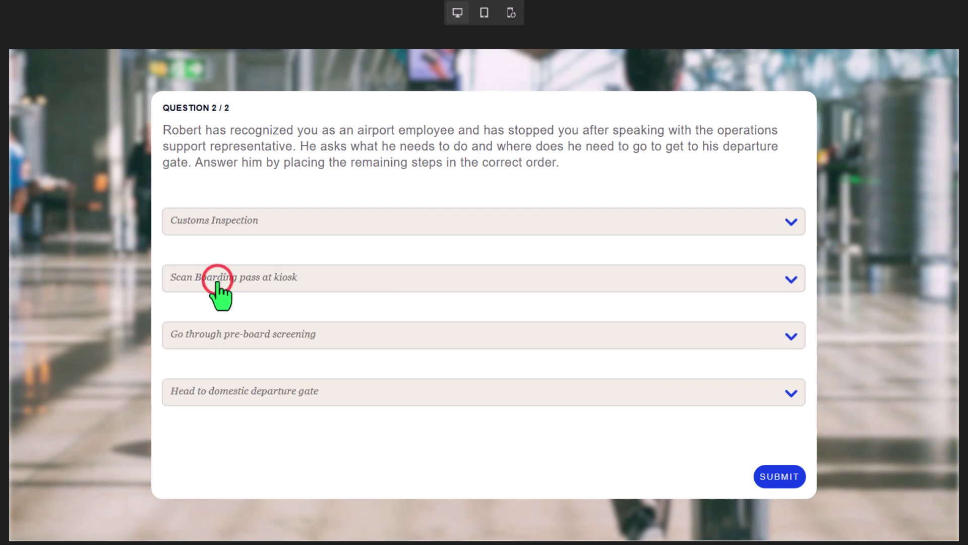
pyautogui.click(779, 476)
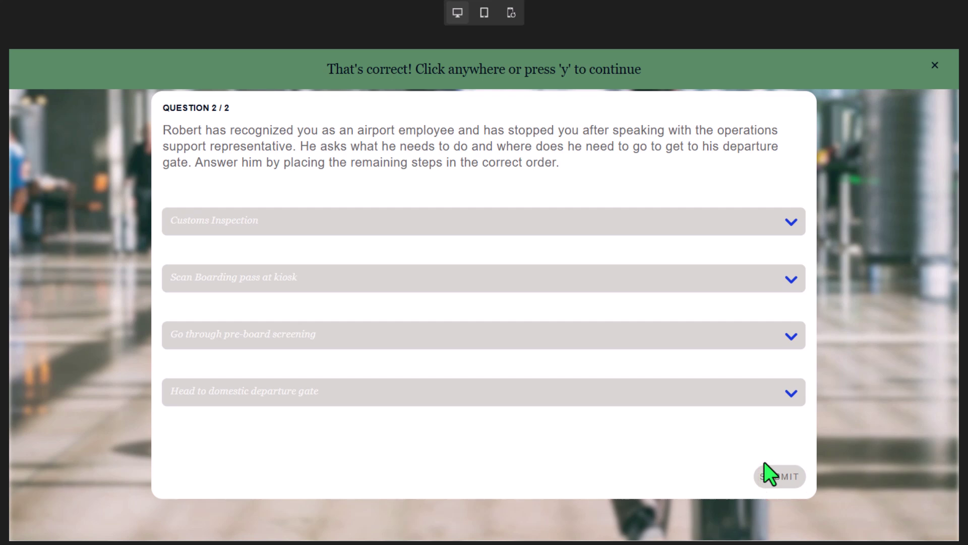